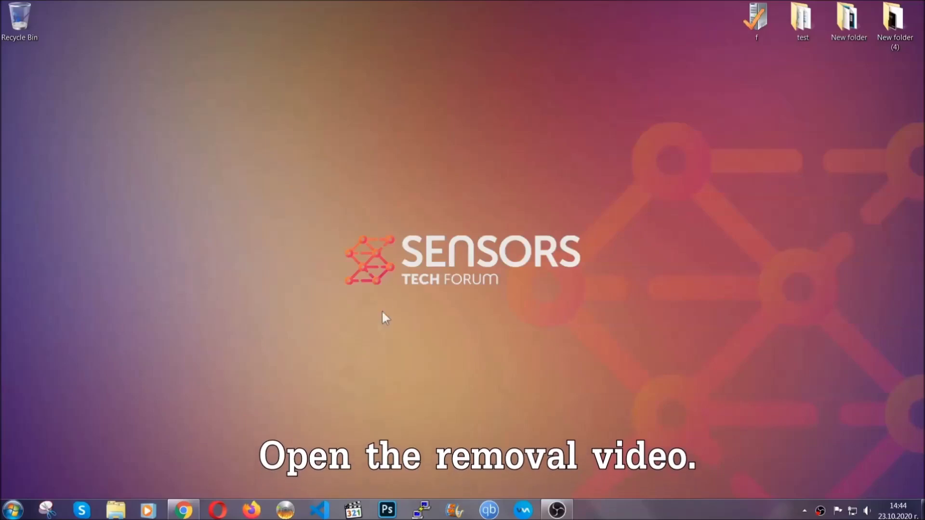
From the removal video's description, follow the sensorstechforum.com link to download and launch SpyHunter-Installer.exe.
left_click(183, 511)
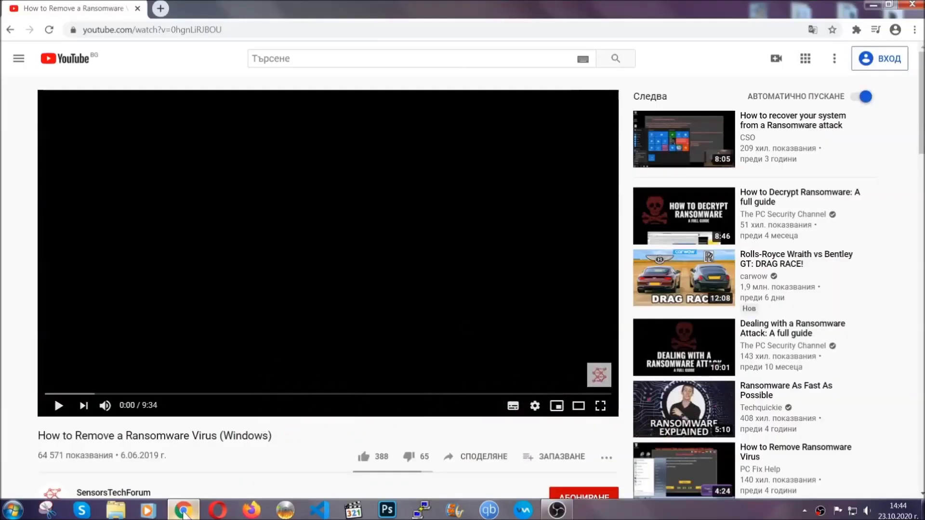
scroll(169, 393, "down", 3)
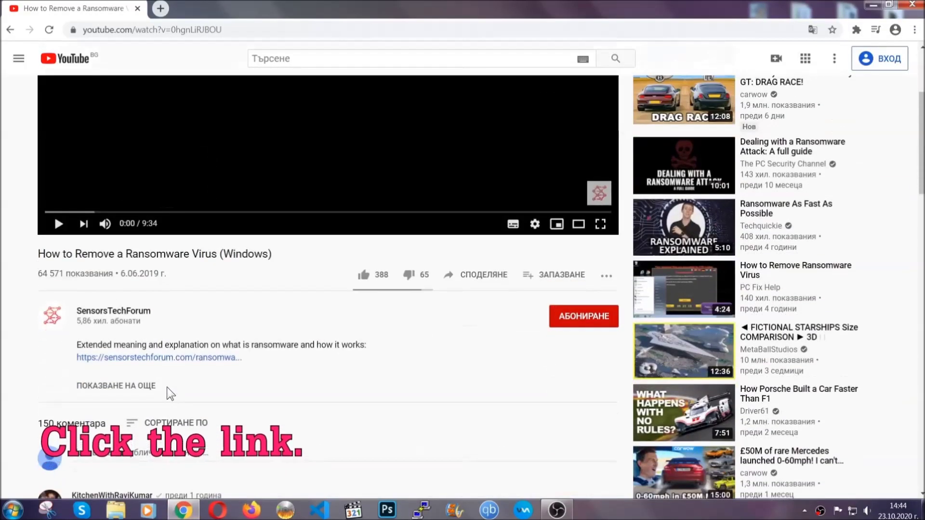
left_click(183, 359)
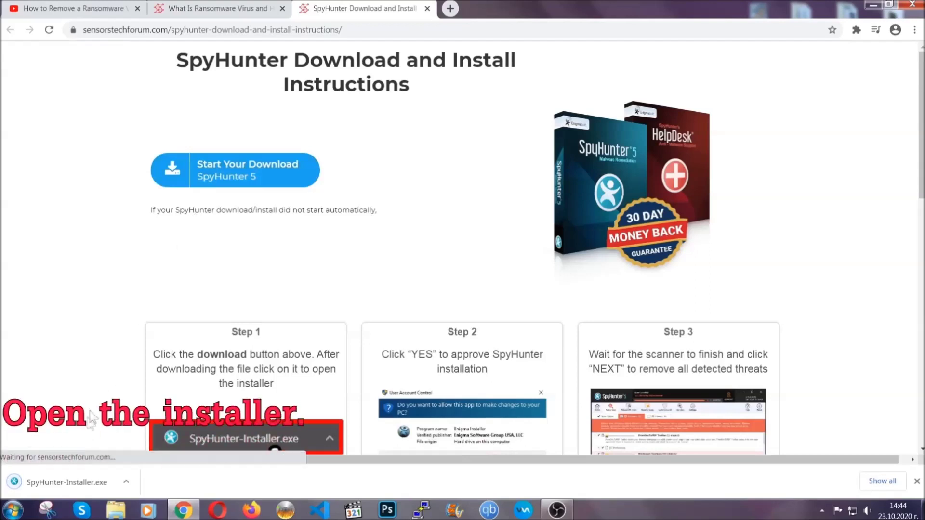
left_click(65, 481)
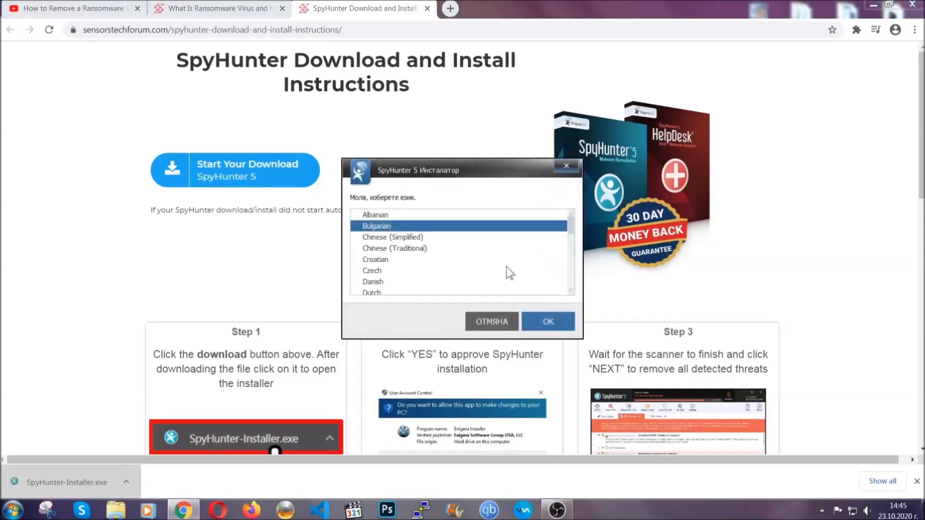
Install SpyHunter 5 in English, accepting the EULA and Privacy Policy, and finish setup.
scroll(482, 267, "down", 2)
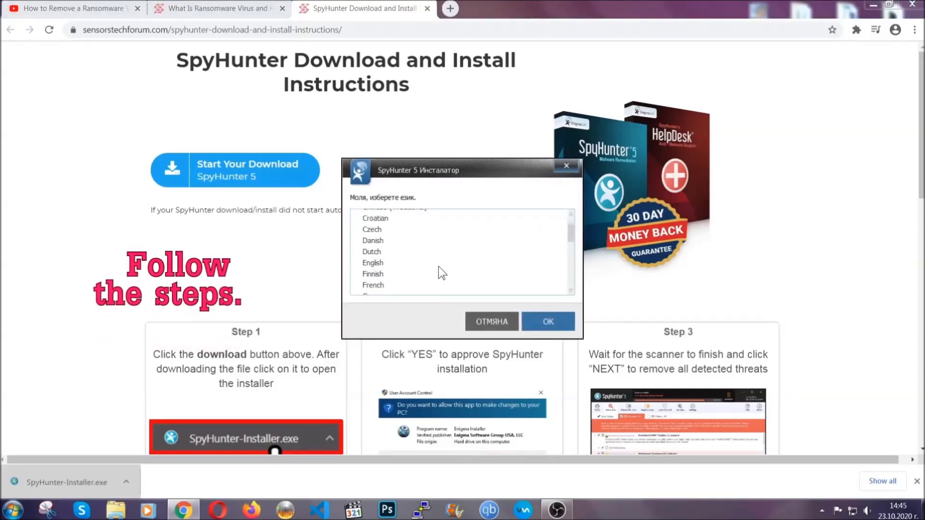
left_click(437, 263)
left_click(540, 321)
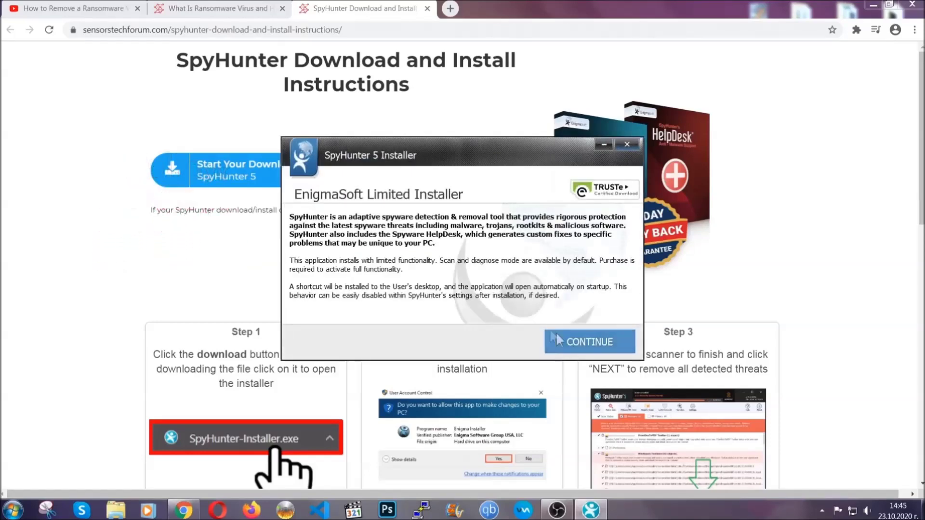
left_click(558, 338)
left_click(530, 313)
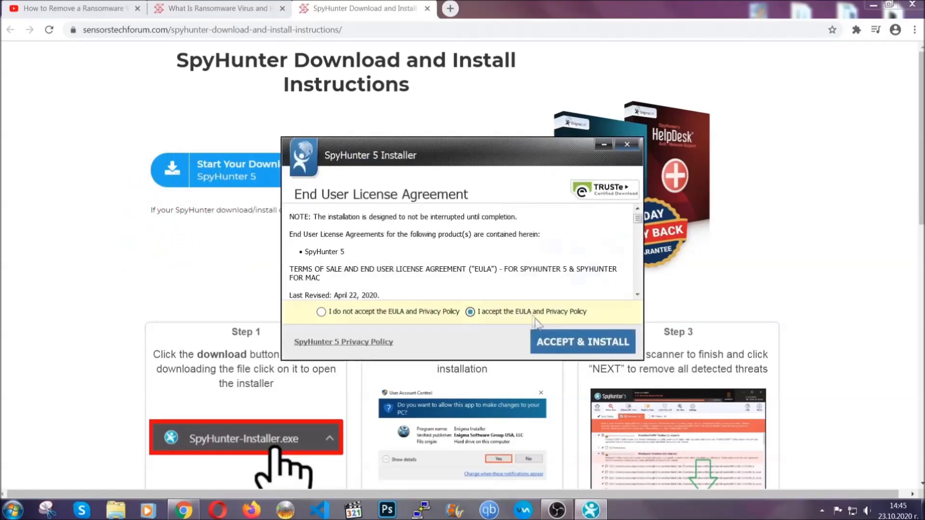
left_click(552, 340)
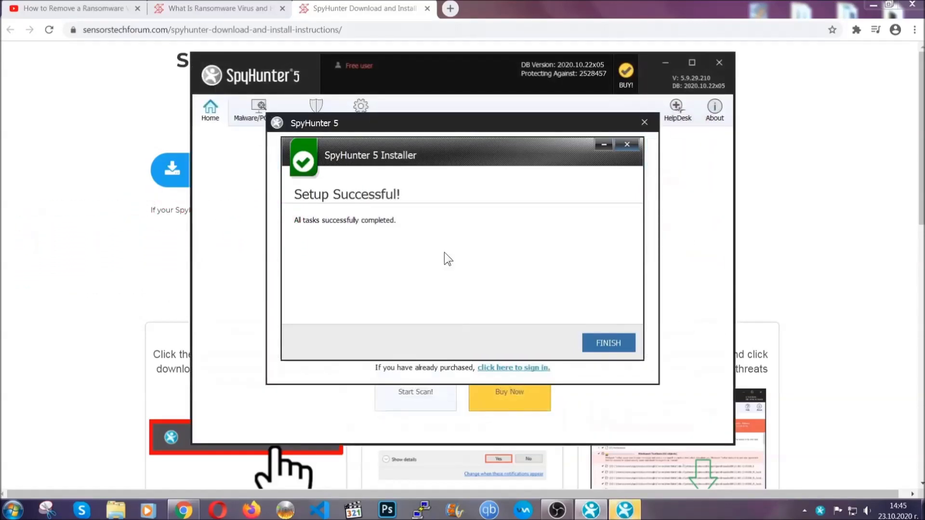
left_click(592, 345)
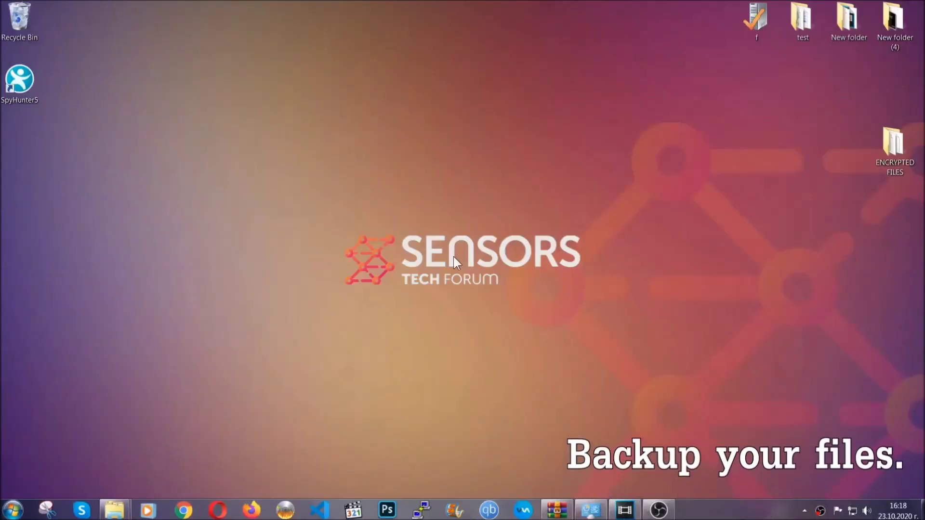
Copy all six encrypted .efji files from the ENCRYPTED FILES folder.
double_click(888, 148)
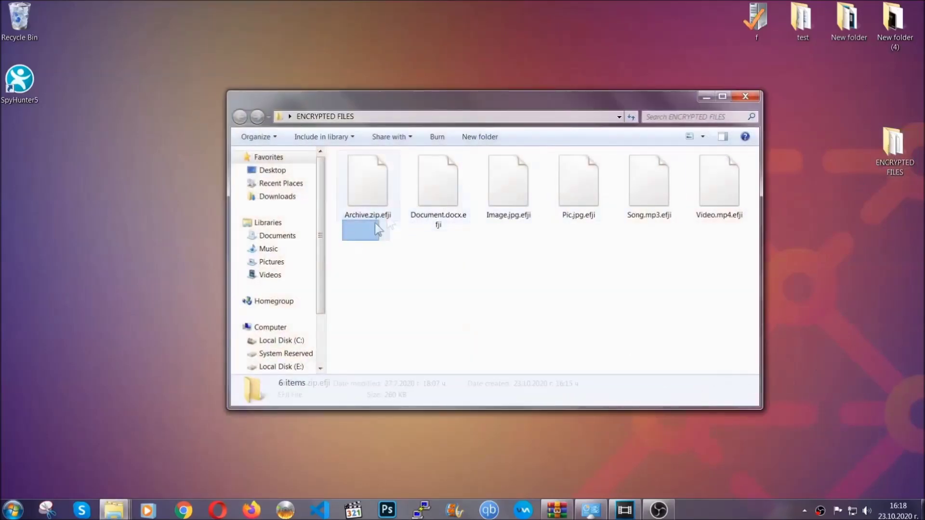
left_click_drag(378, 230, 724, 171)
right_click(723, 171)
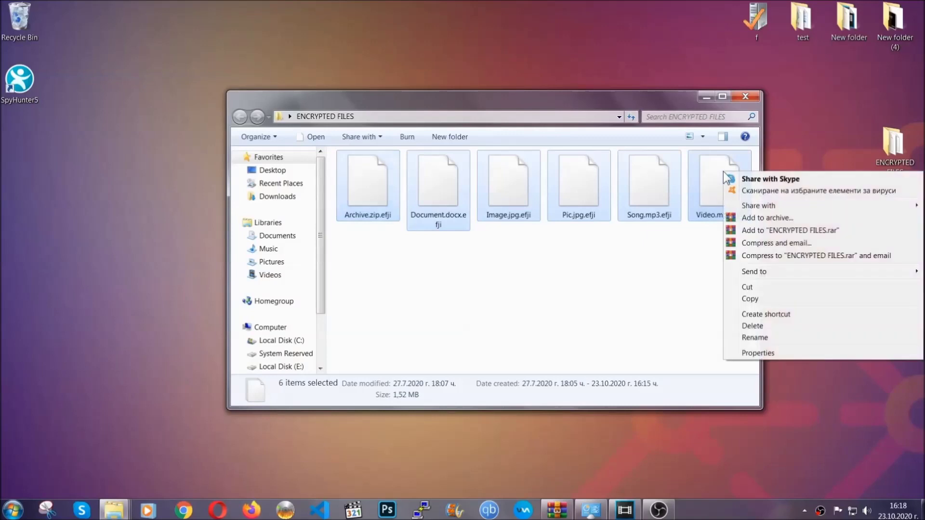
left_click(749, 300)
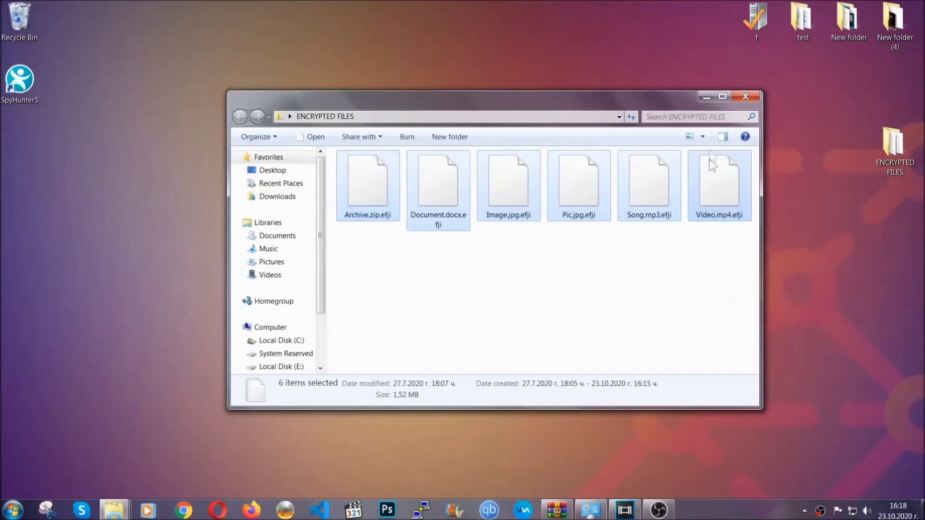
Paste the six files onto FLASH DRIVE (H:) and close the window.
left_click(706, 97)
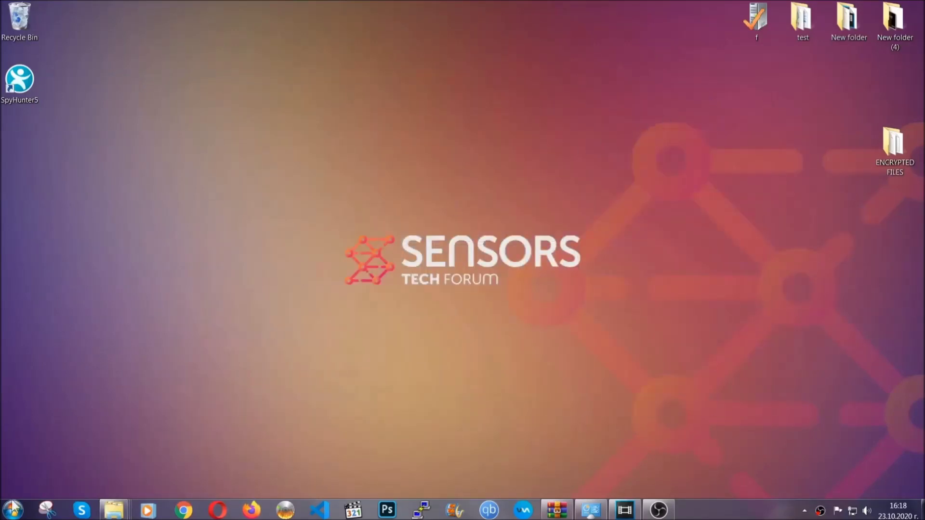
left_click(12, 509)
left_click(176, 362)
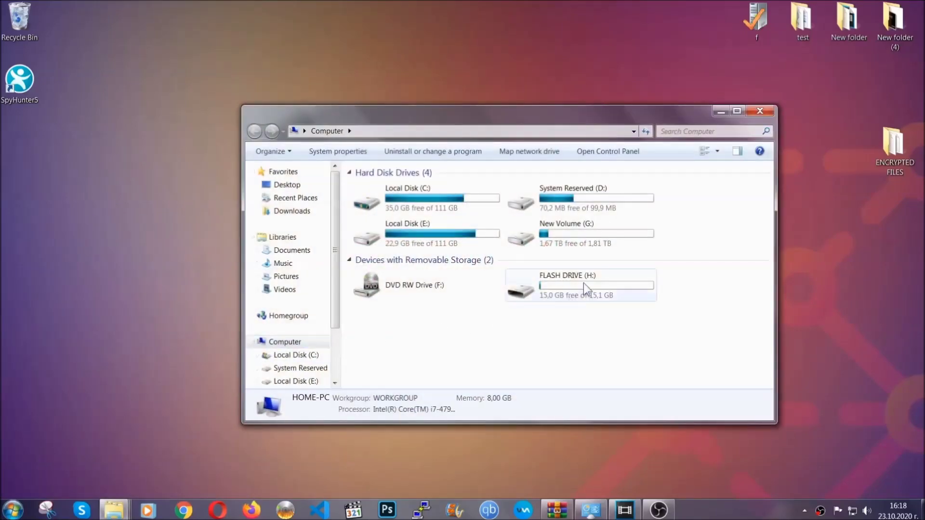
double_click(583, 282)
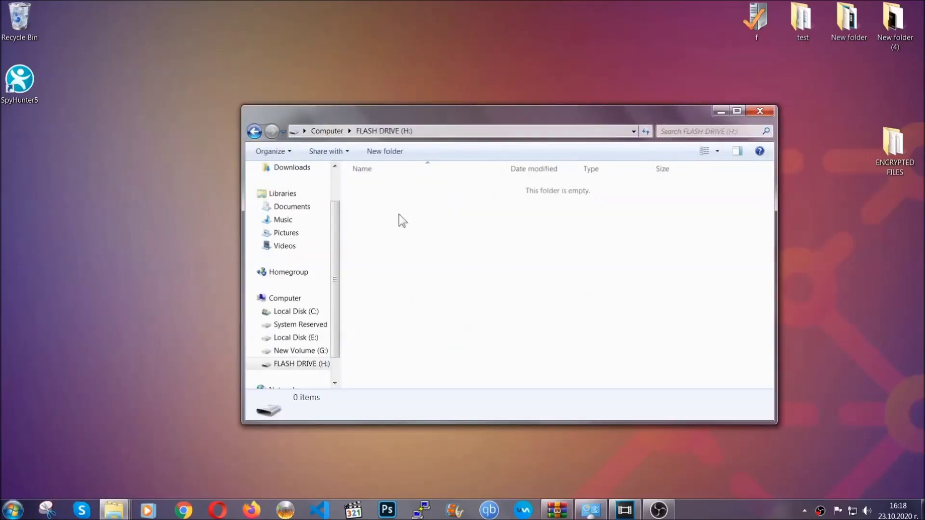
right_click(399, 215)
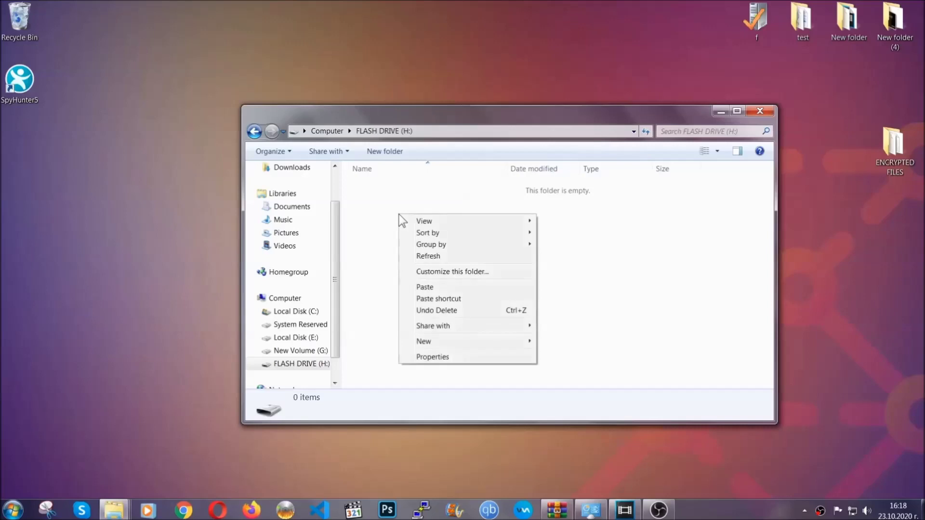
left_click(421, 287)
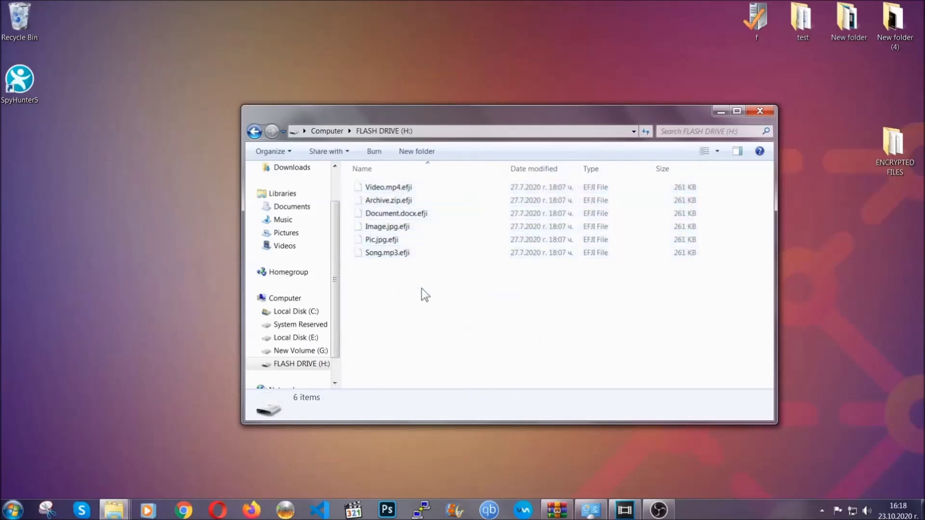
left_click(761, 112)
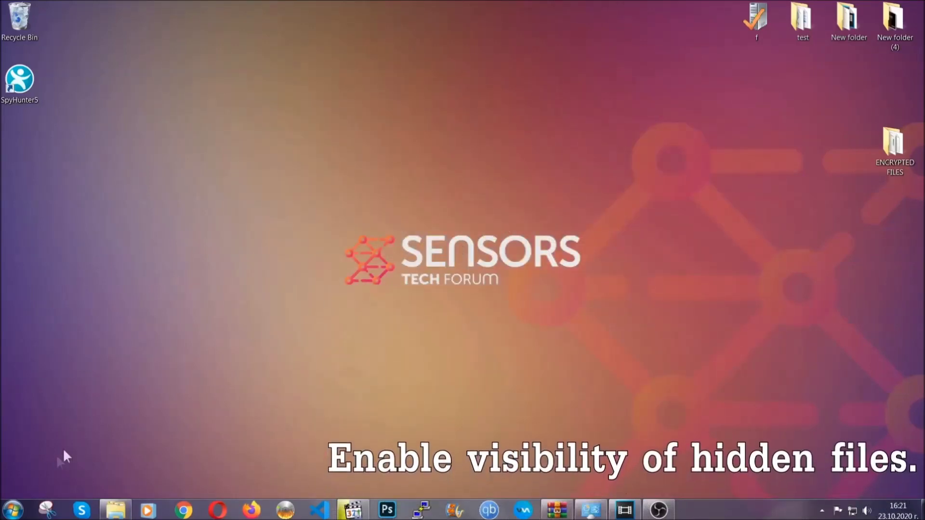
Find 'show hidden files and folders' in Start search and enable Show hidden files, folders, and drives.
left_click(13, 509)
left_click(37, 481)
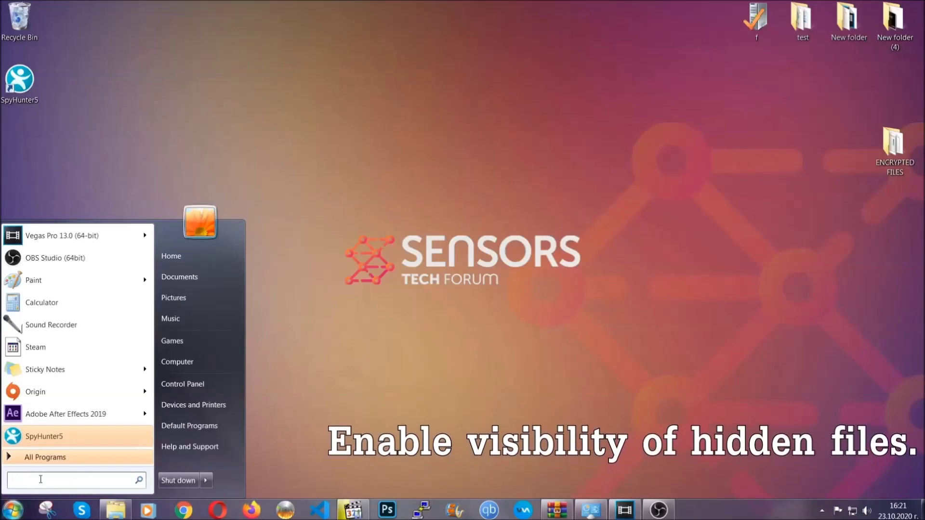
type("showh")
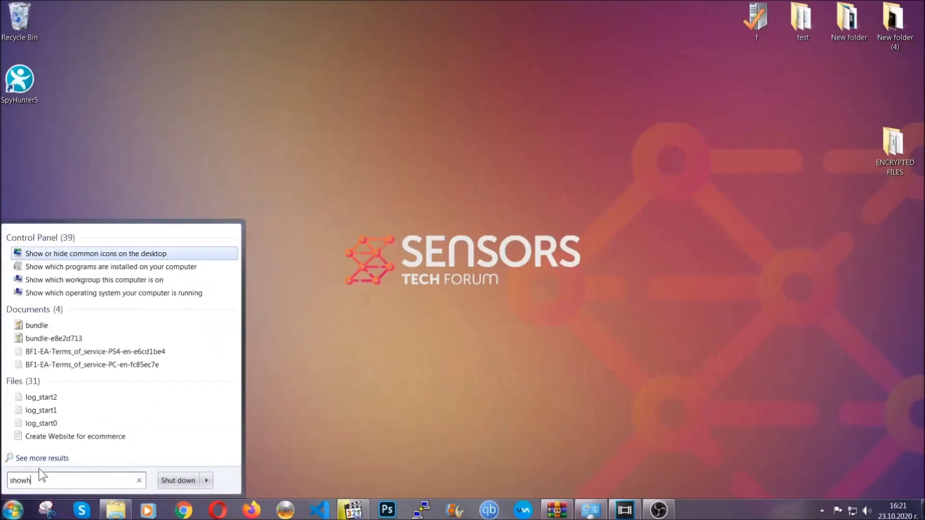
key("BackSpace")
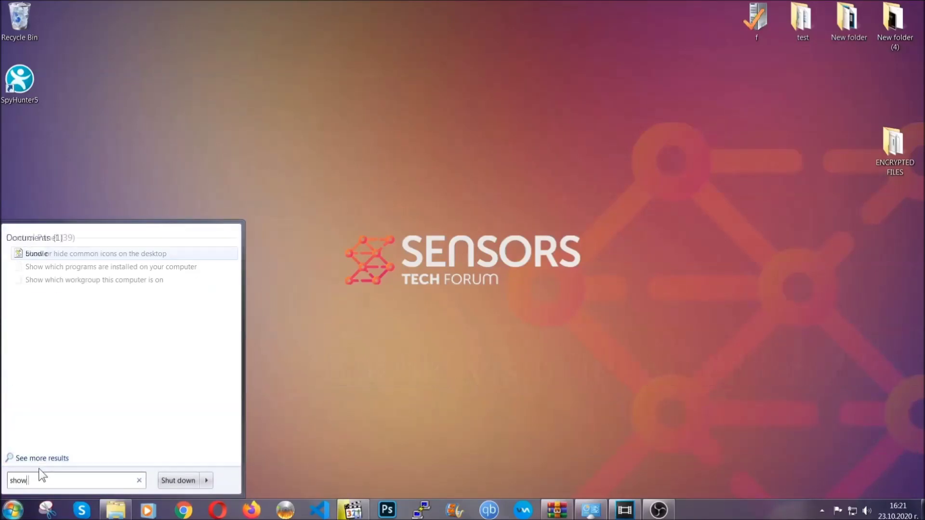
type("hidden files and folders")
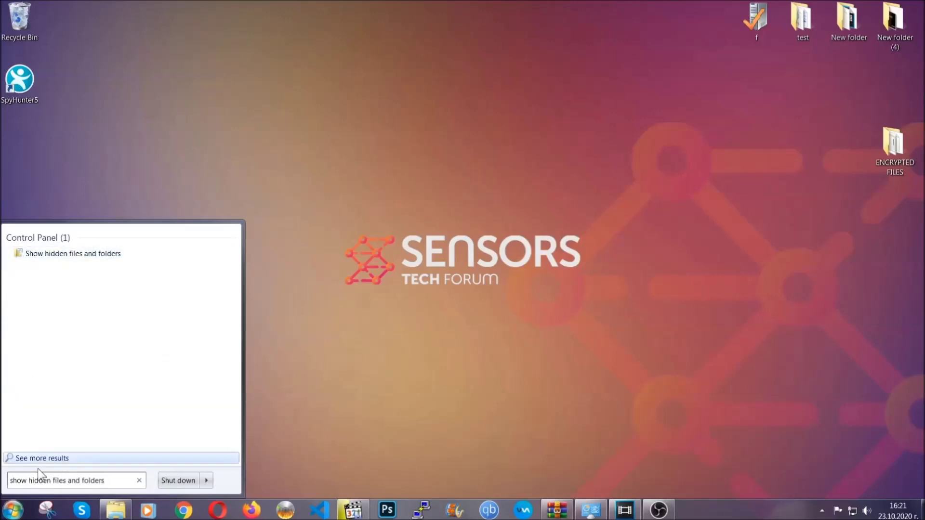
left_click(109, 254)
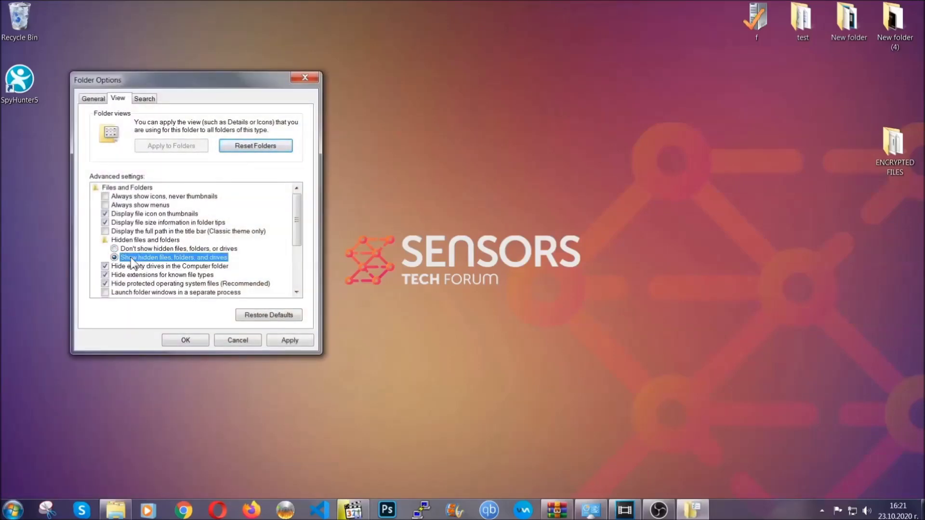
left_click(287, 343)
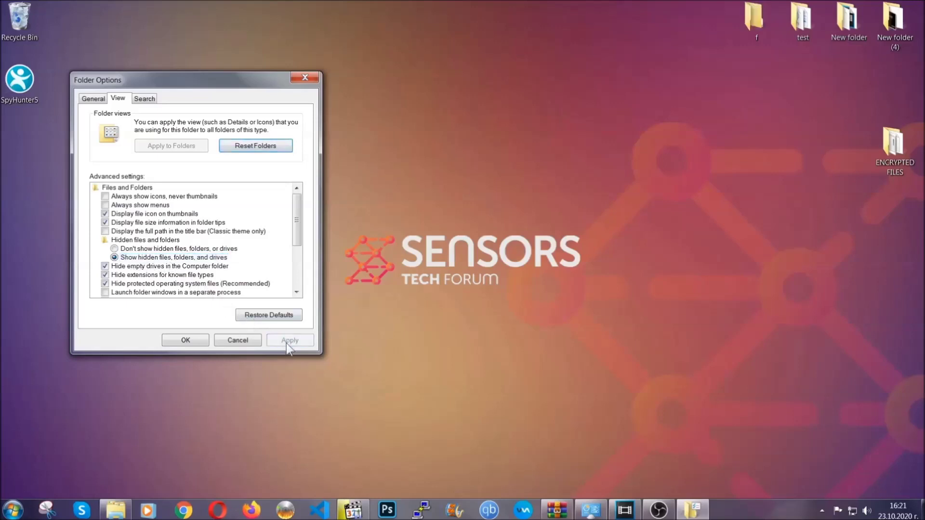
left_click(185, 340)
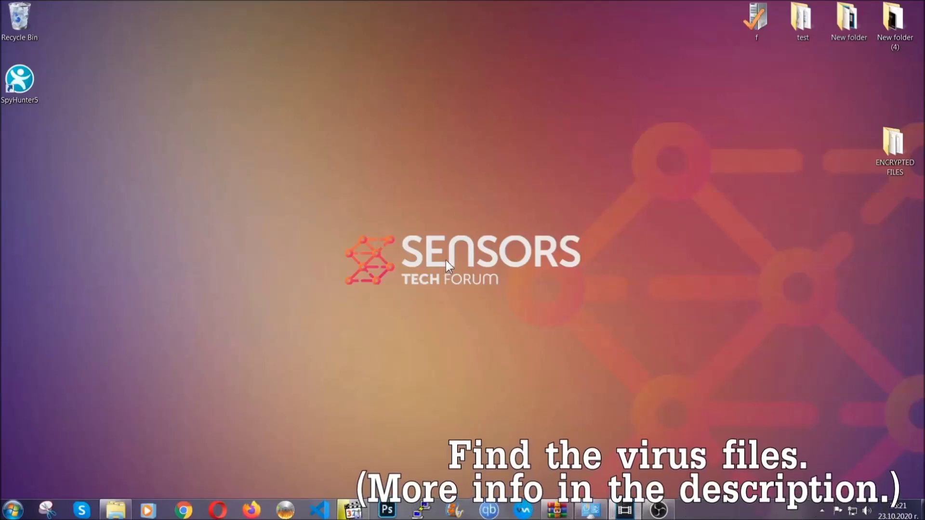
Search the whole computer for 'fileextension:exe Example Vir' to locate the virus executable.
left_click(13, 509)
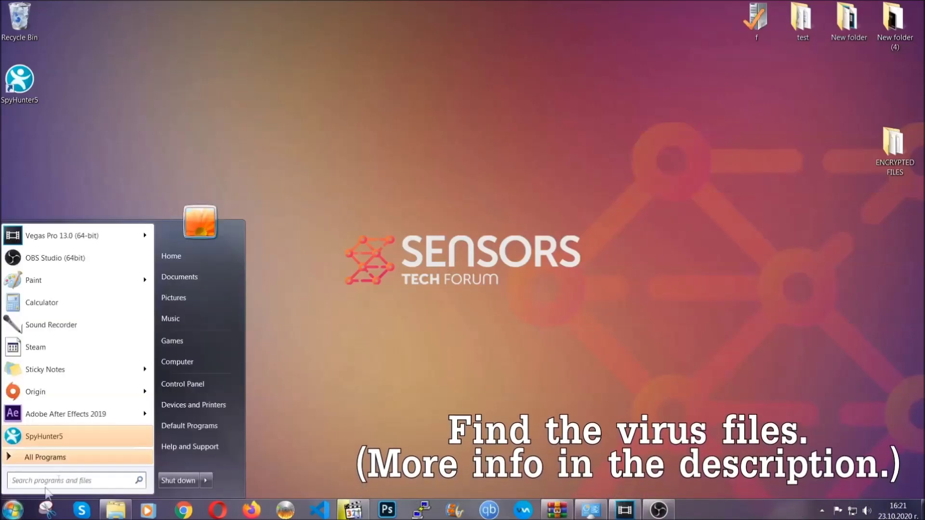
left_click(189, 360)
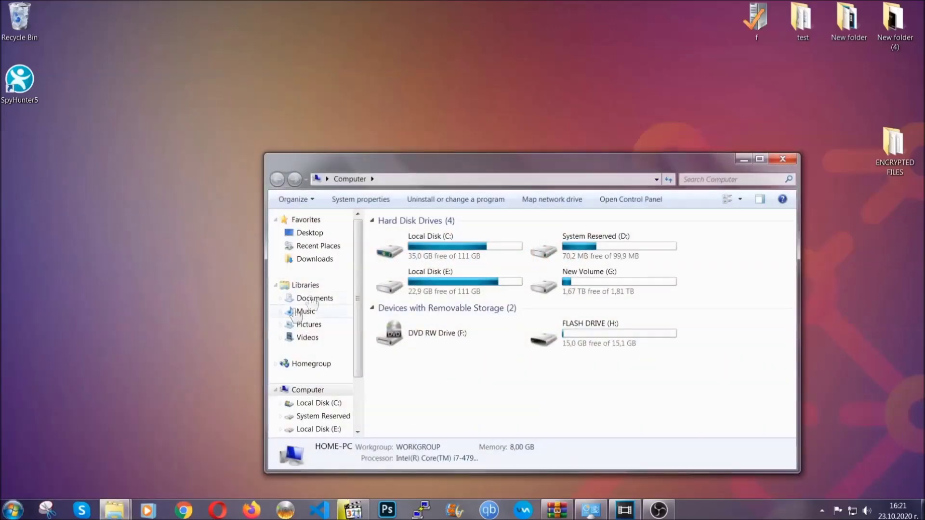
left_click_drag(503, 170, 442, 129)
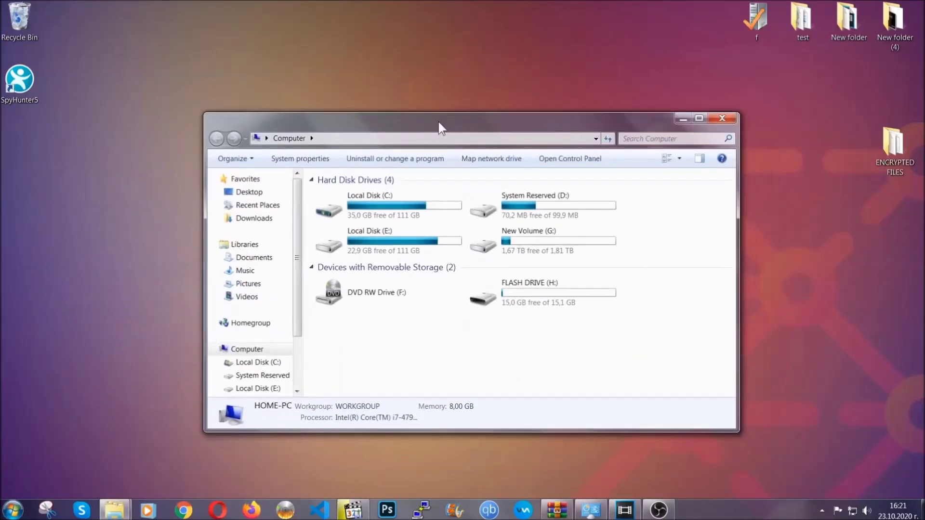
left_click(629, 139)
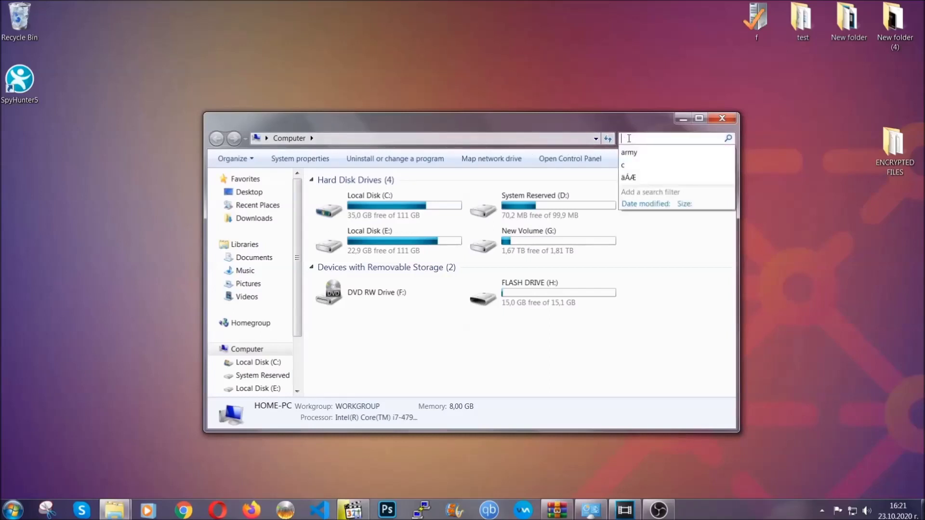
type("file")
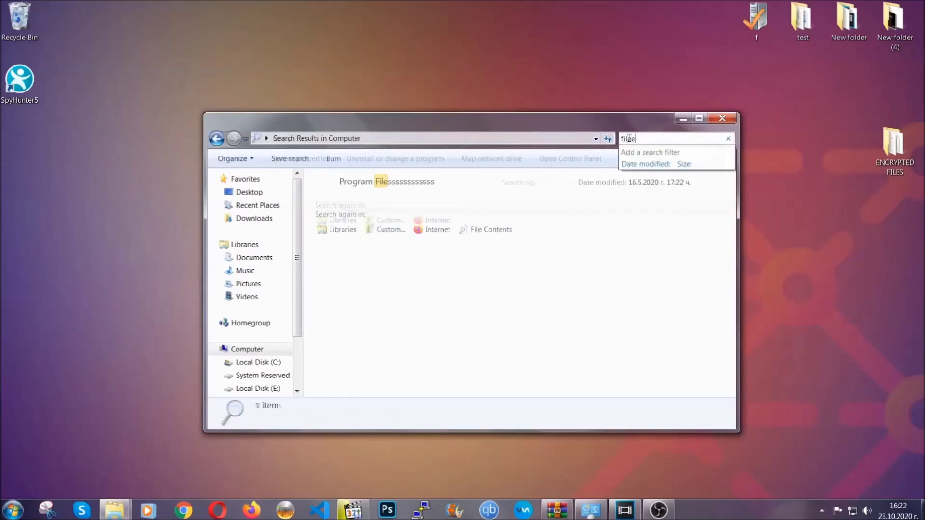
type("extension:exe")
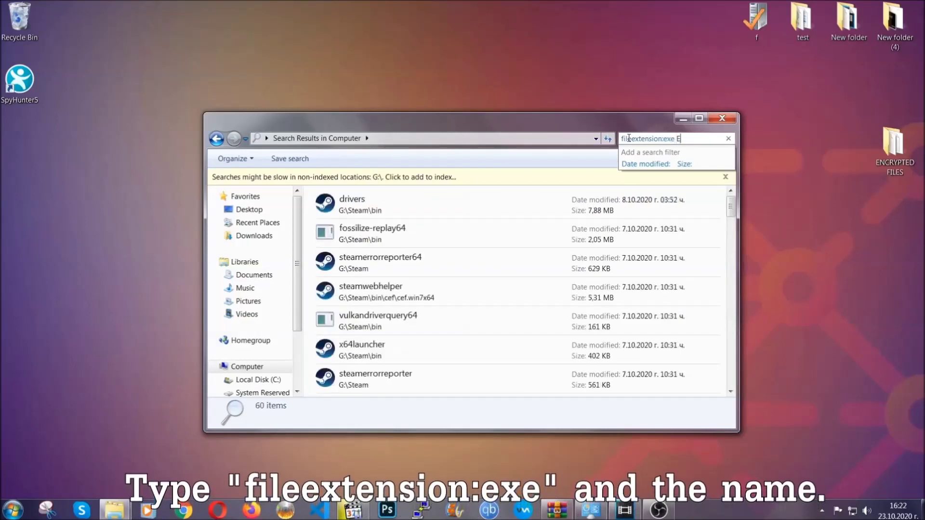
type(" Example Virus Name")
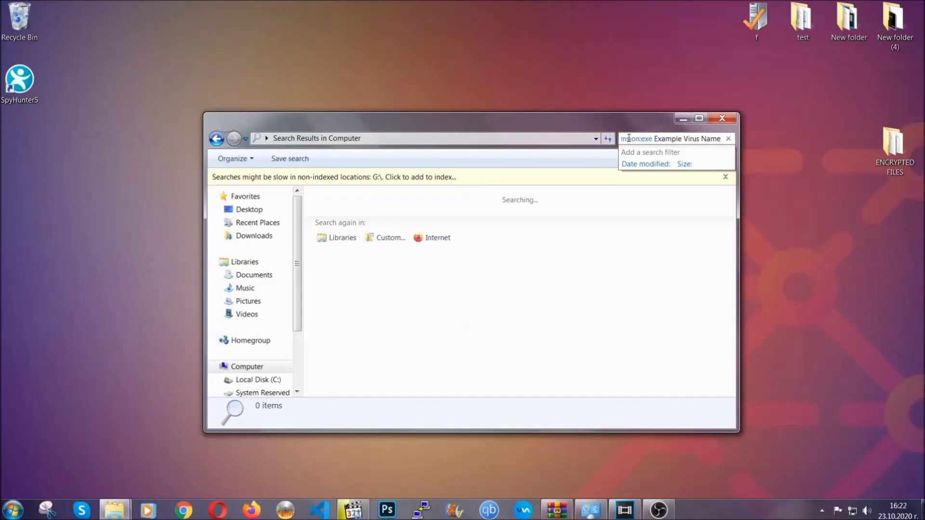
key("Return")
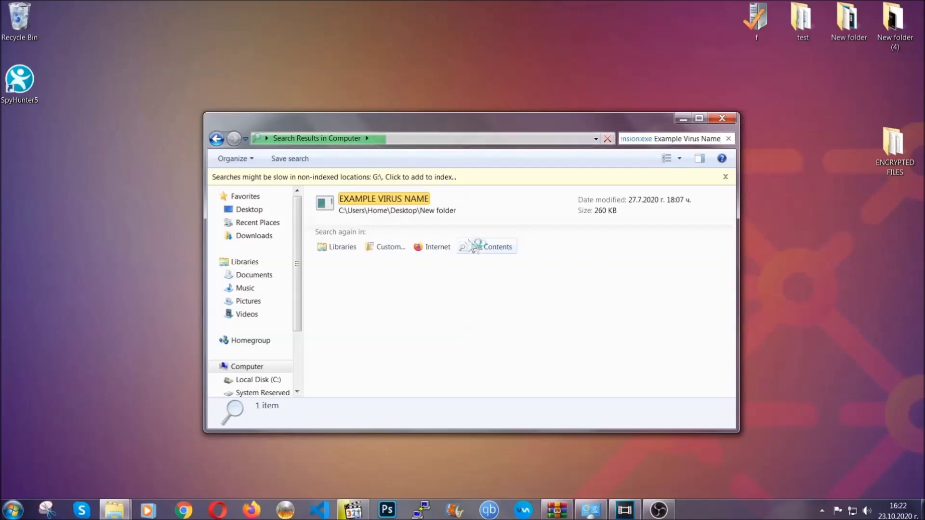
Delete EXAMPLE VIRUS NAME to the Recycle Bin, close Explorer, and bring up the Run box.
left_click(404, 195)
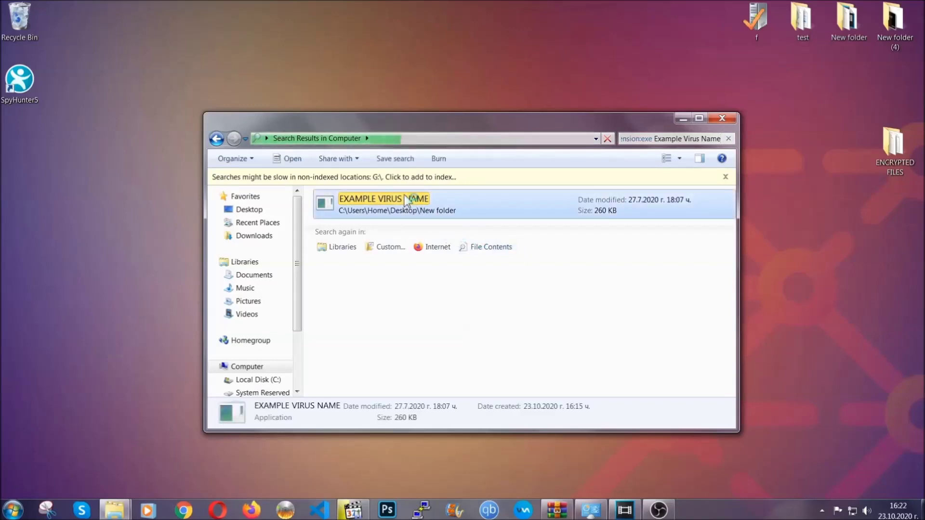
right_click(404, 198)
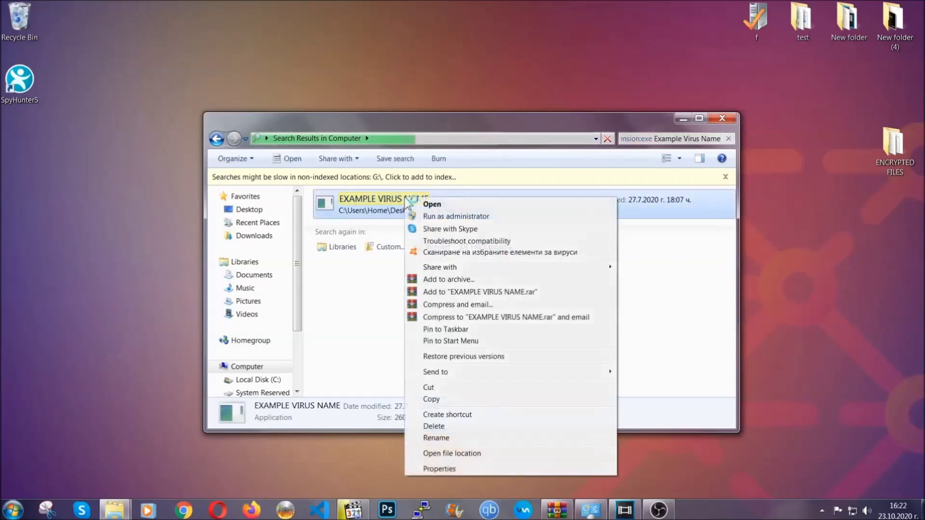
left_click(447, 426)
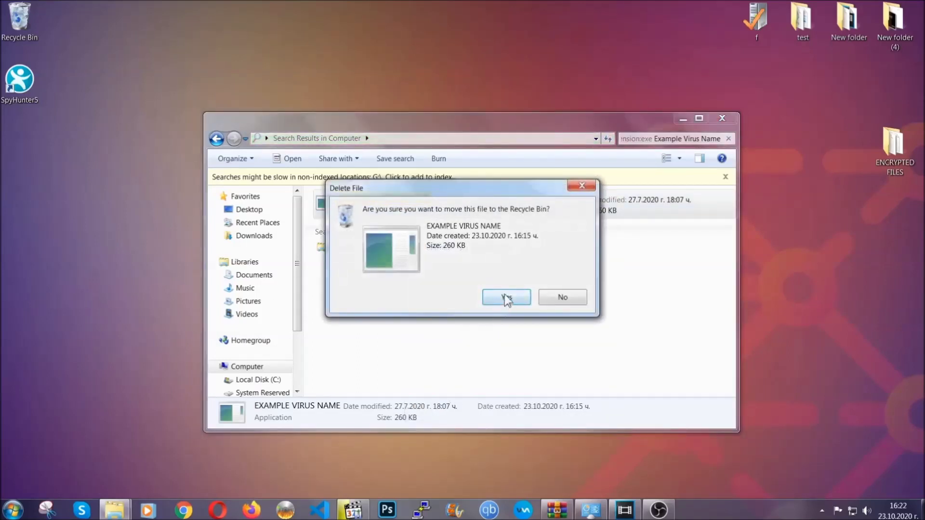
left_click(506, 298)
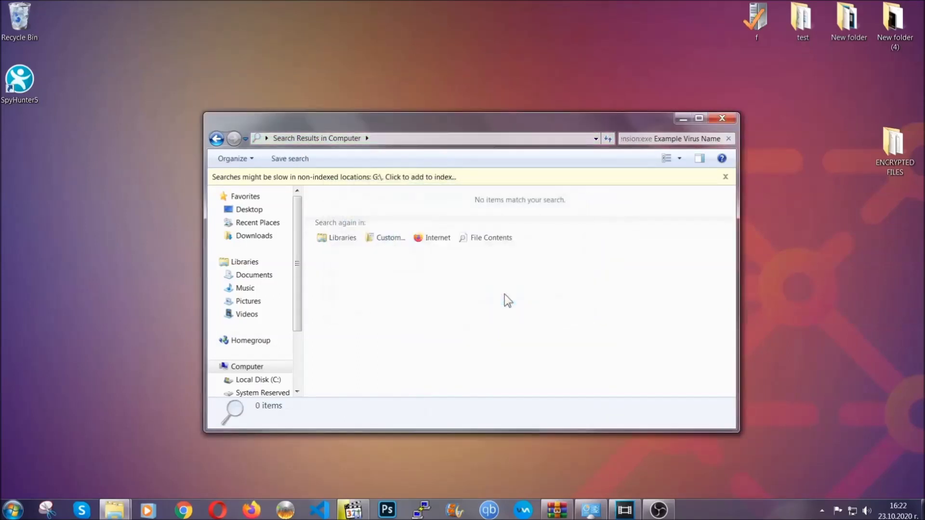
left_click(723, 118)
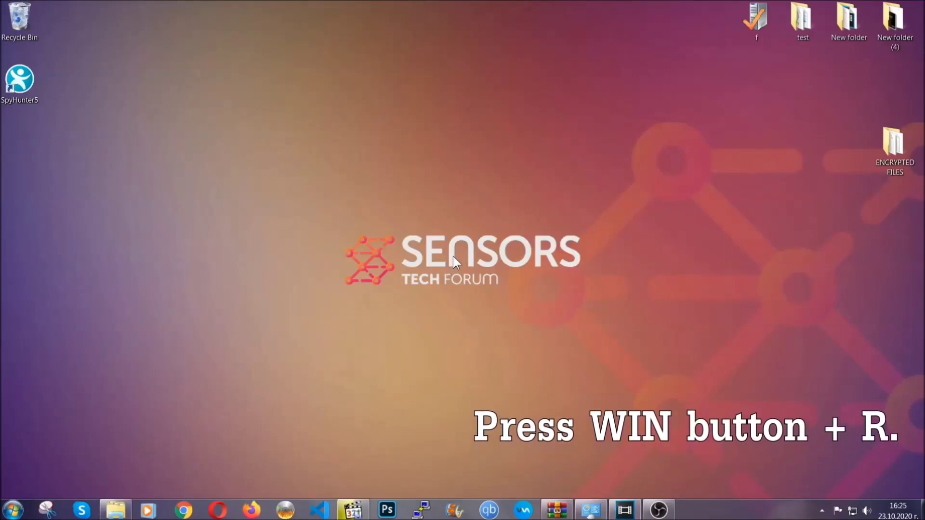
key("super+r")
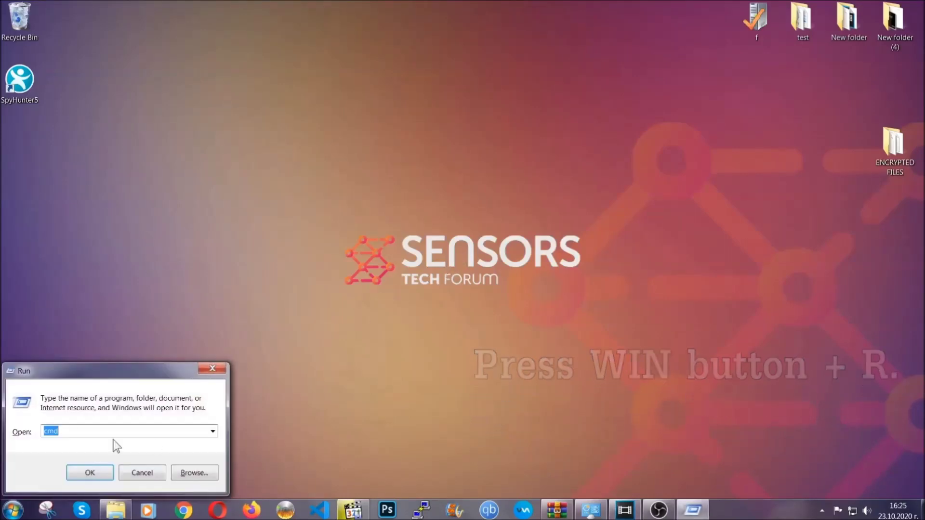
Replace cmd with REGEDIT in the Run box to launch the Registry Editor.
left_click(87, 438)
left_click_drag(87, 438, 11, 436)
type("REGEDIT")
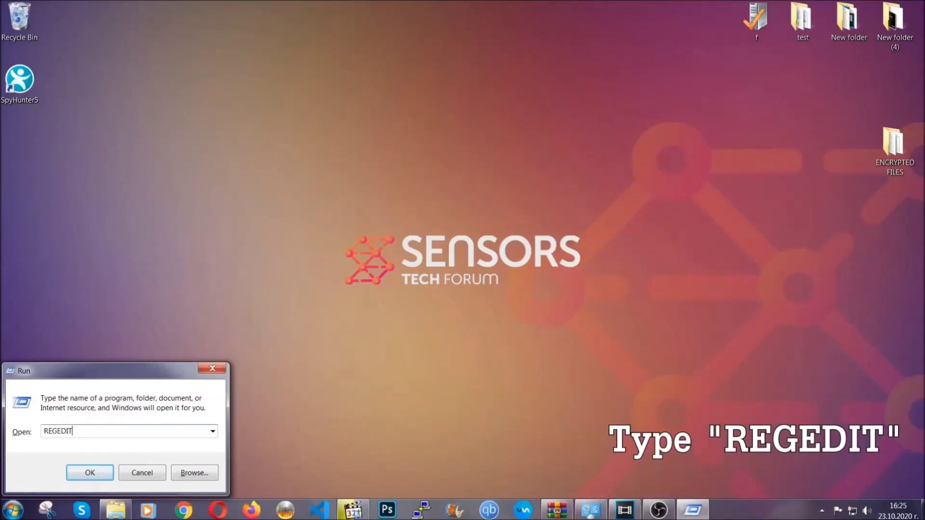
left_click(80, 471)
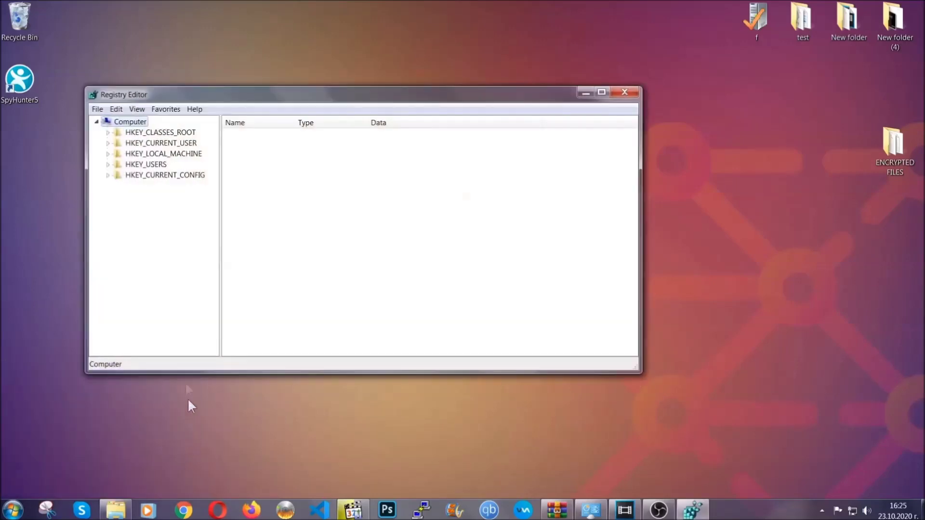
Export the full registry to the Desktop as a file named BACKUP.
left_click(98, 109)
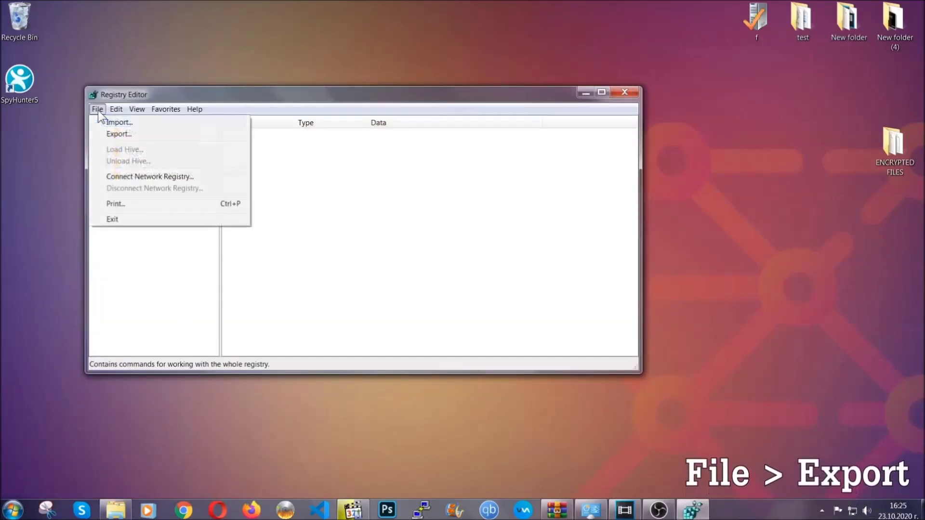
left_click(120, 134)
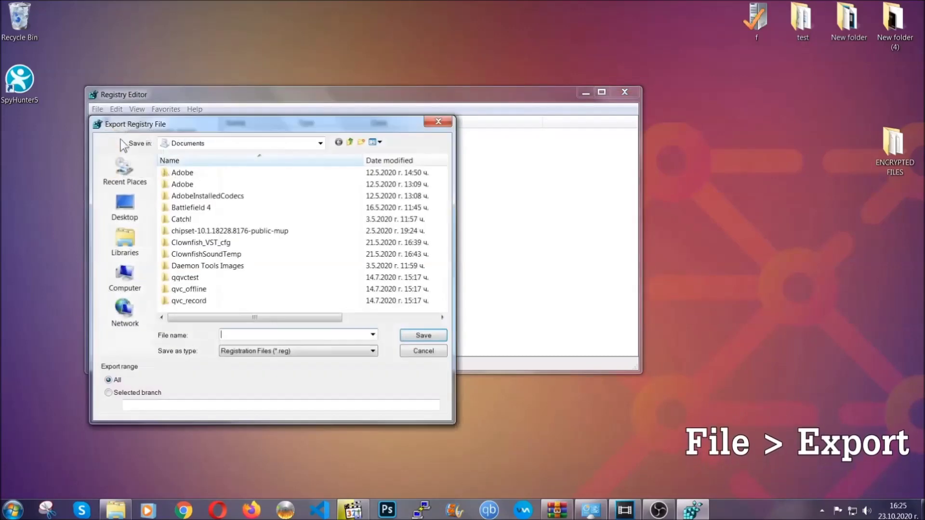
left_click(120, 204)
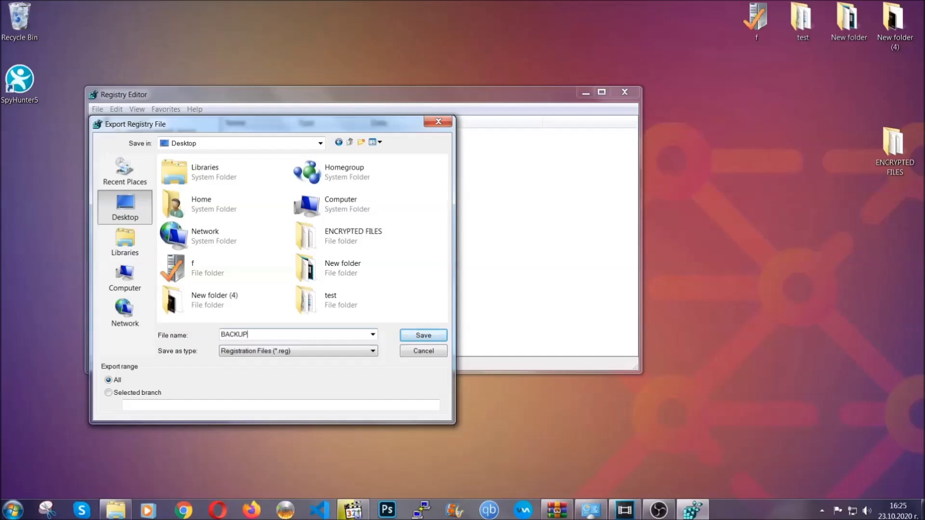
left_click(417, 337)
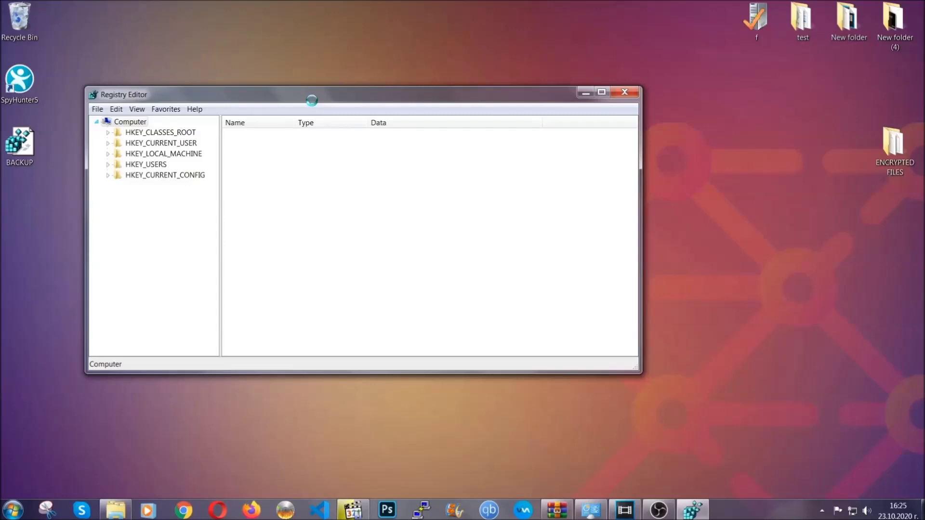
left_click_drag(311, 100, 403, 130)
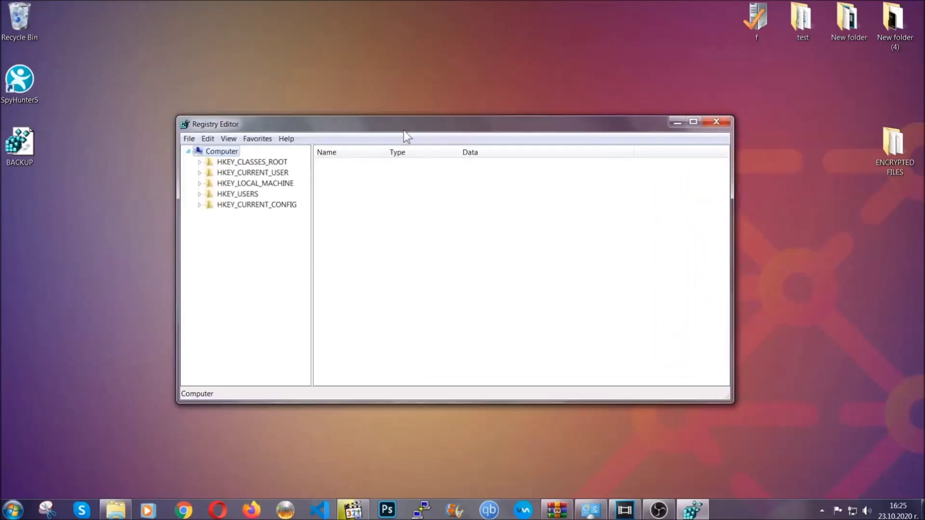
left_click(190, 141)
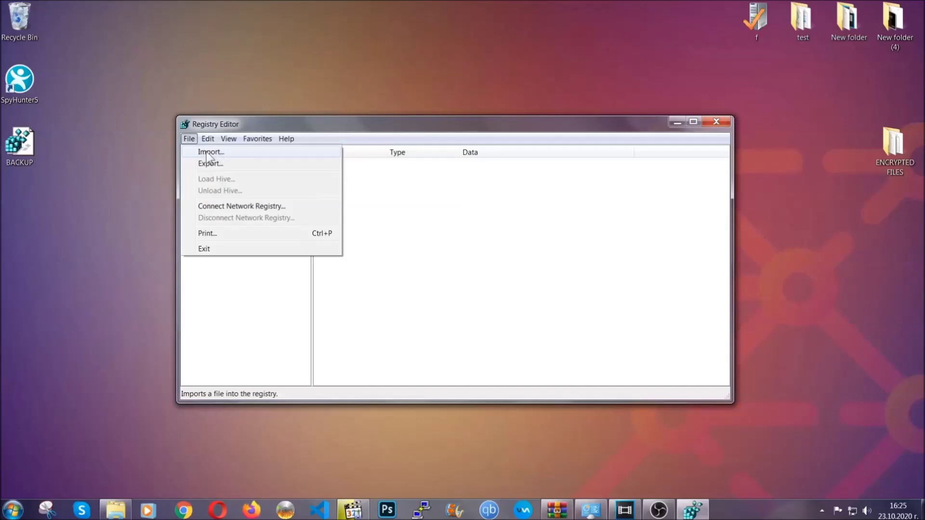
Search the registry with Ctrl+F for 'RunOnce' to reach the startup keys.
left_click(189, 140)
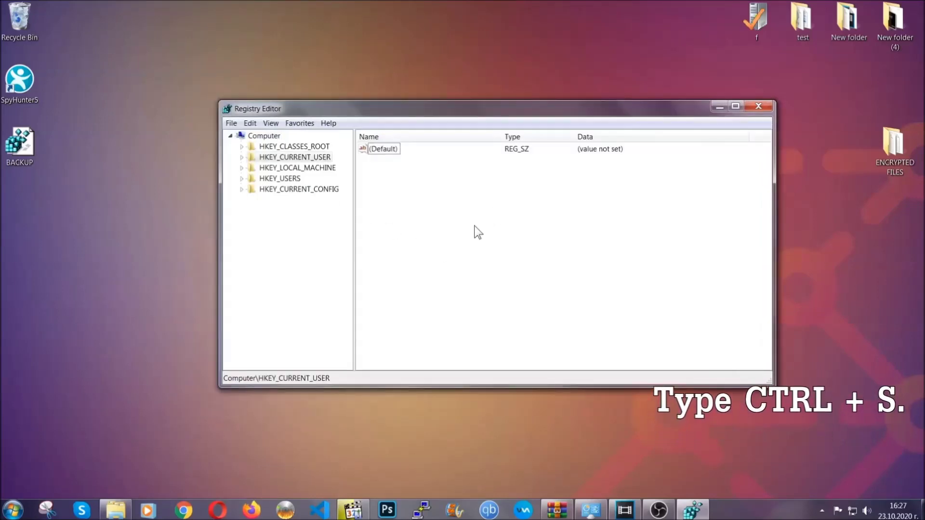
key("ctrl+f")
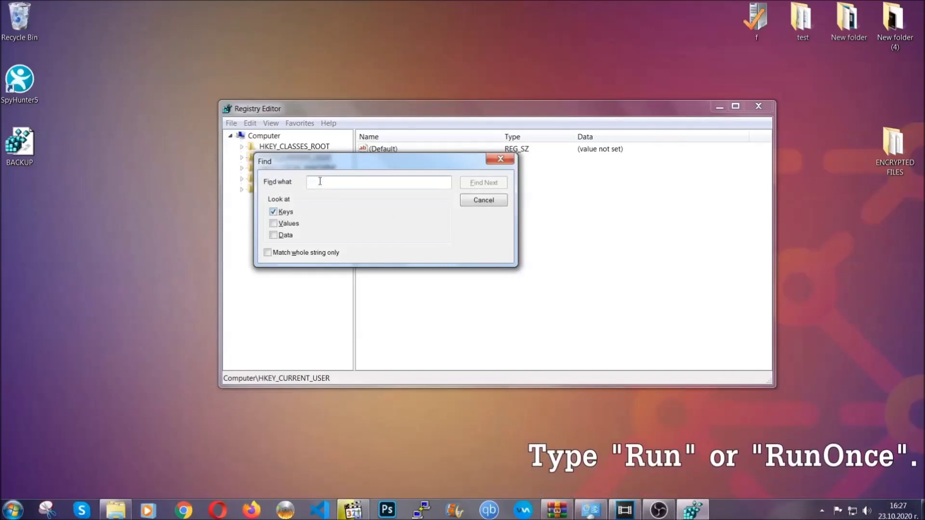
type("RunO")
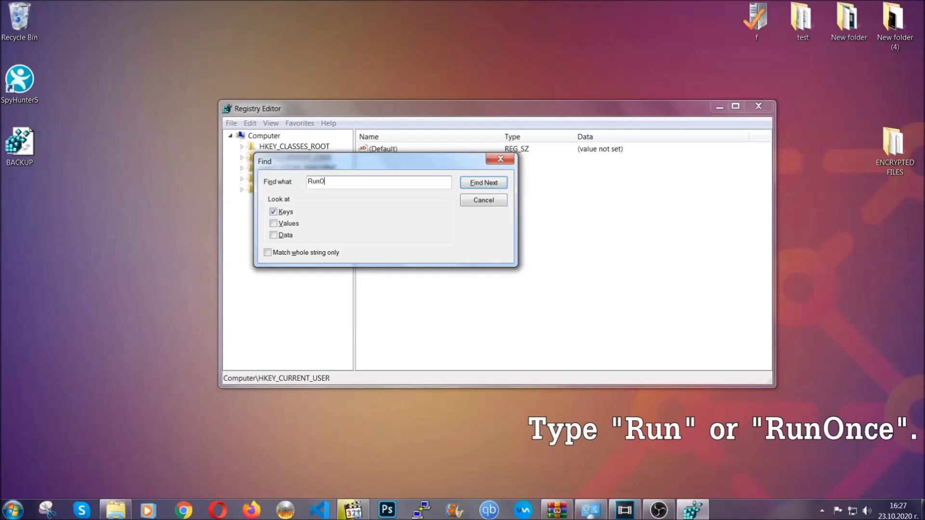
type("nce")
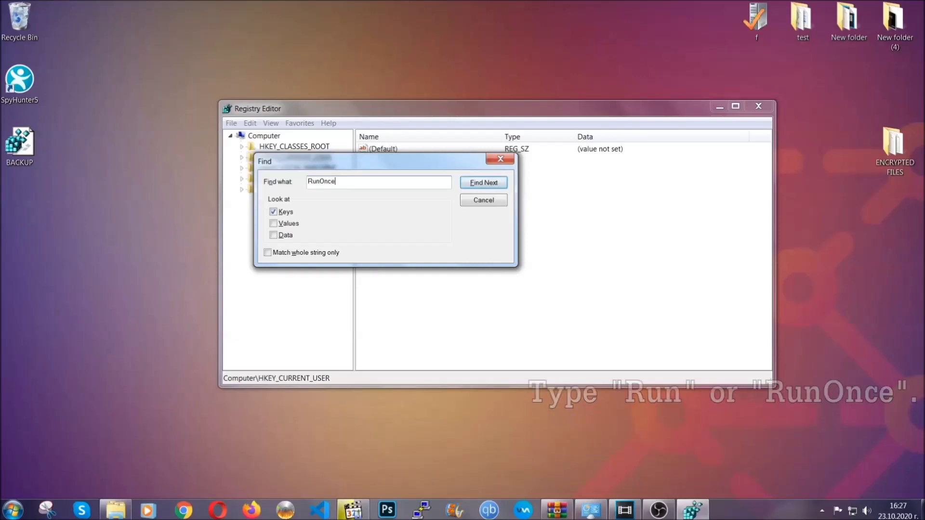
left_click(483, 182)
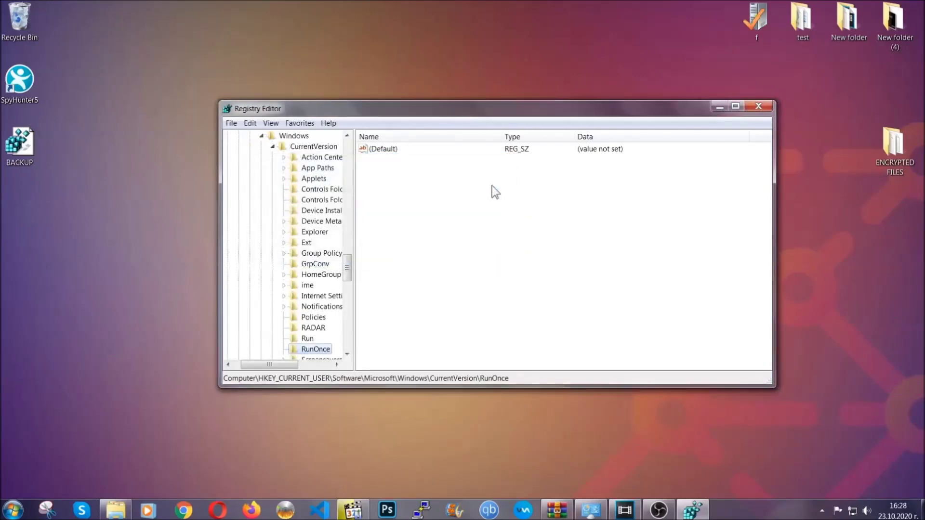
left_click_drag(352, 262, 347, 277)
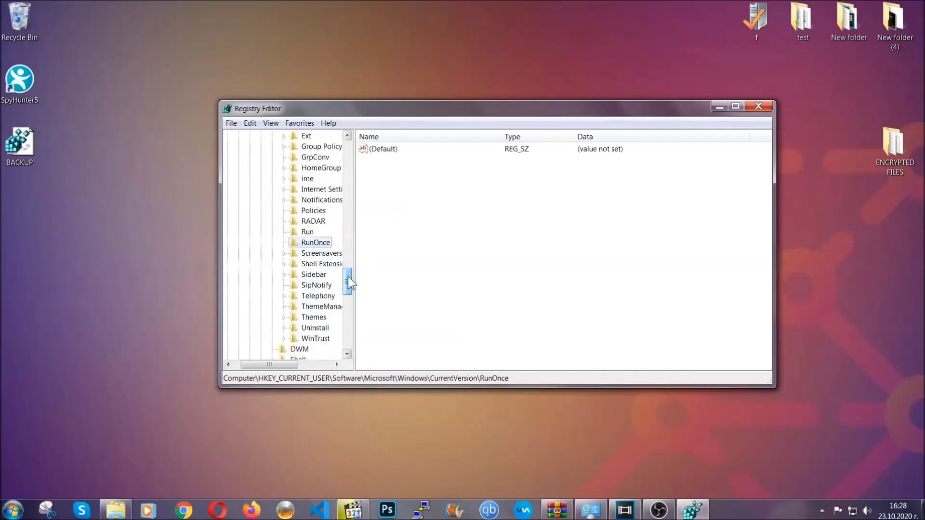
Delete the THE VIRUS value from the Run key and confirm the deletion.
left_click(307, 232)
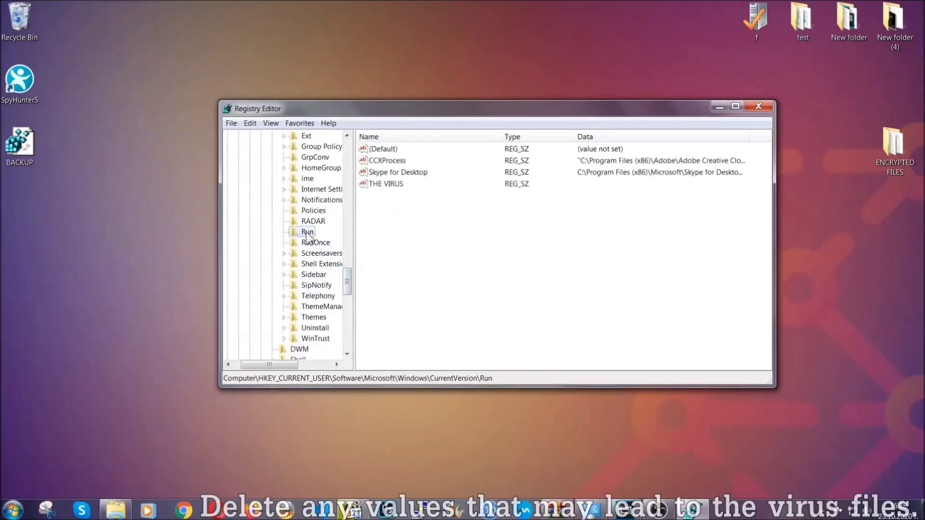
left_click(380, 185)
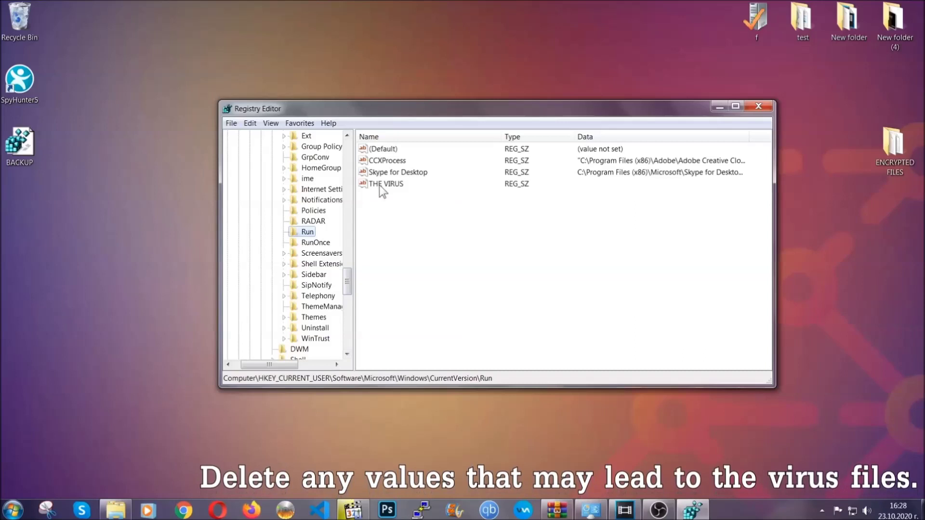
right_click(379, 185)
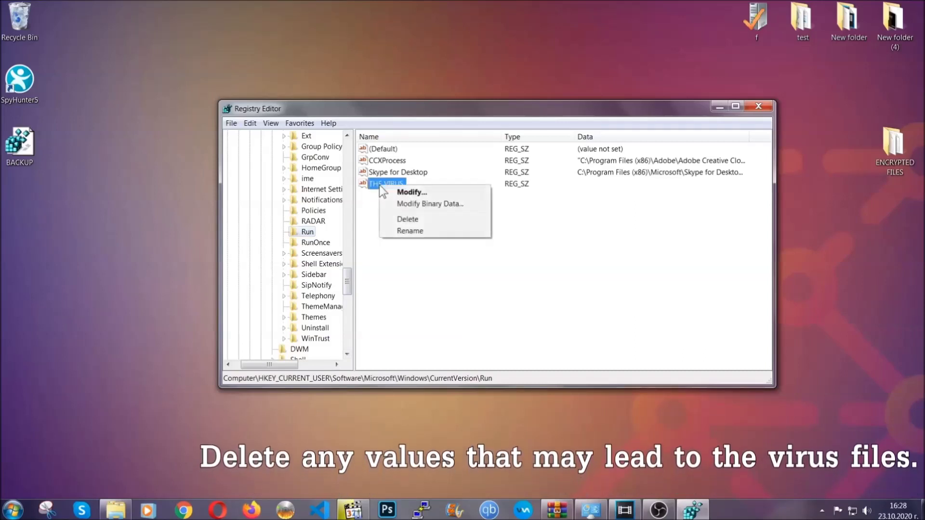
left_click(397, 220)
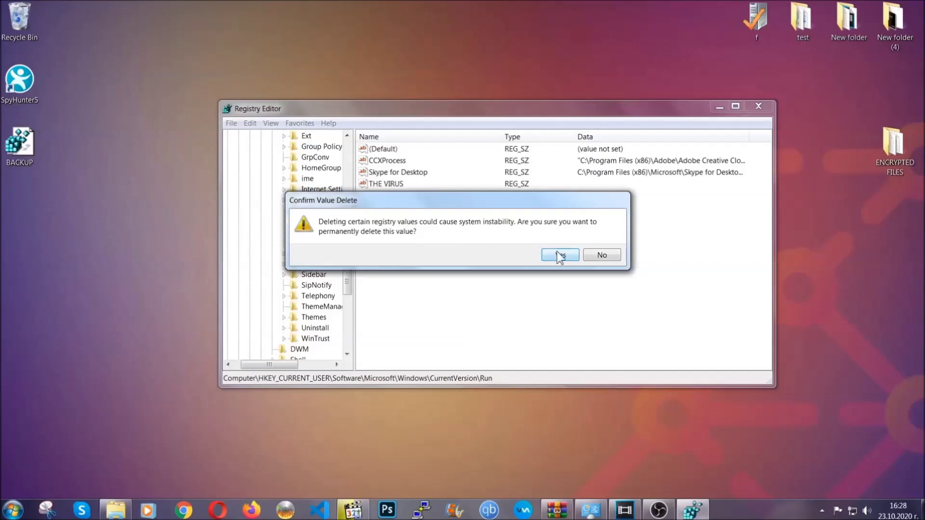
left_click(559, 256)
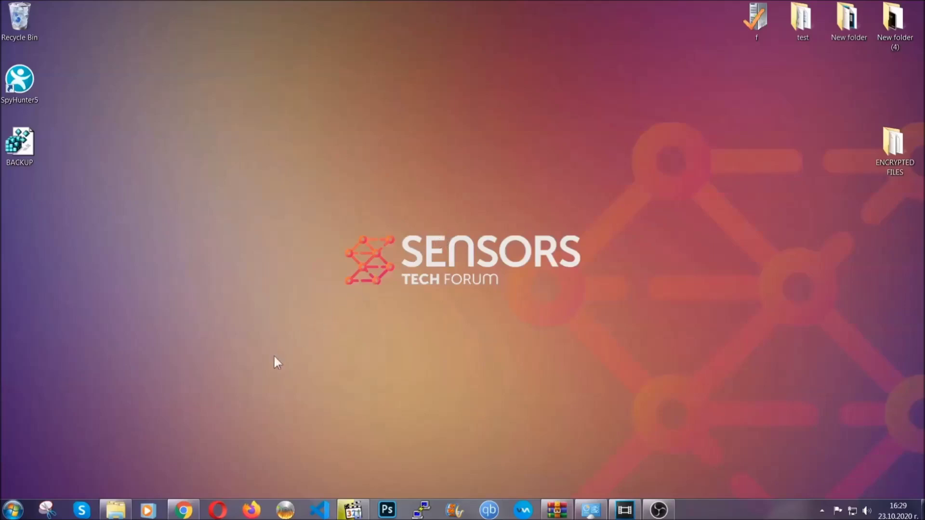
Bring the SensorsTechForum ransomware file-recovery article window to the front.
left_click(183, 511)
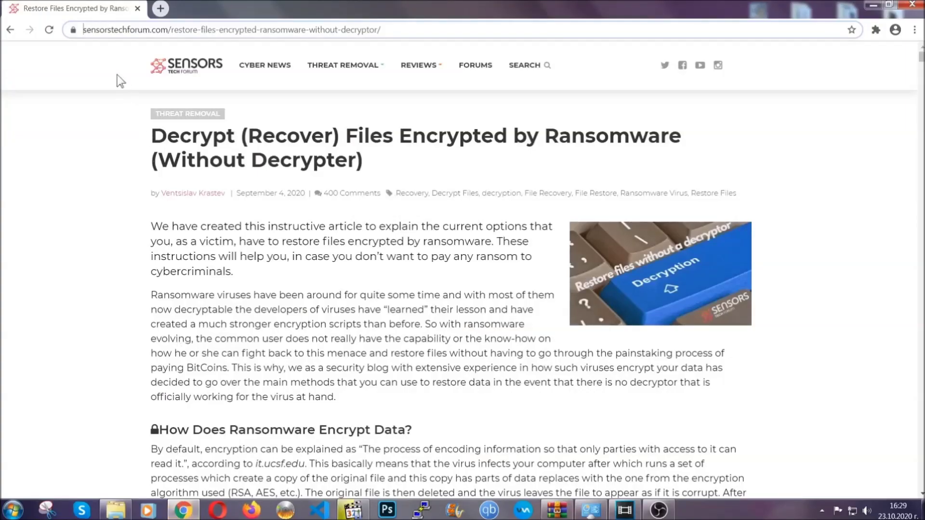
Select the article's web address and scroll down through the recovery article.
left_click_drag(84, 30, 417, 34)
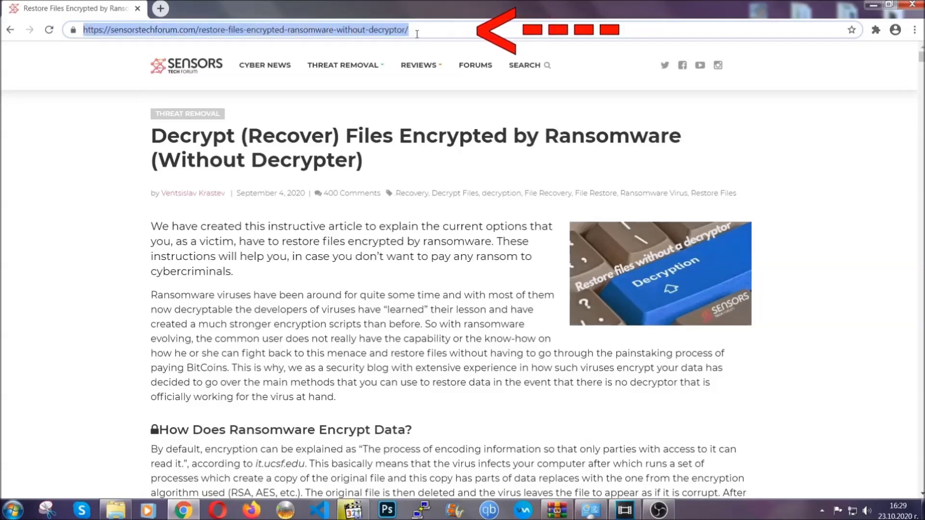
mouse_move(418, 67)
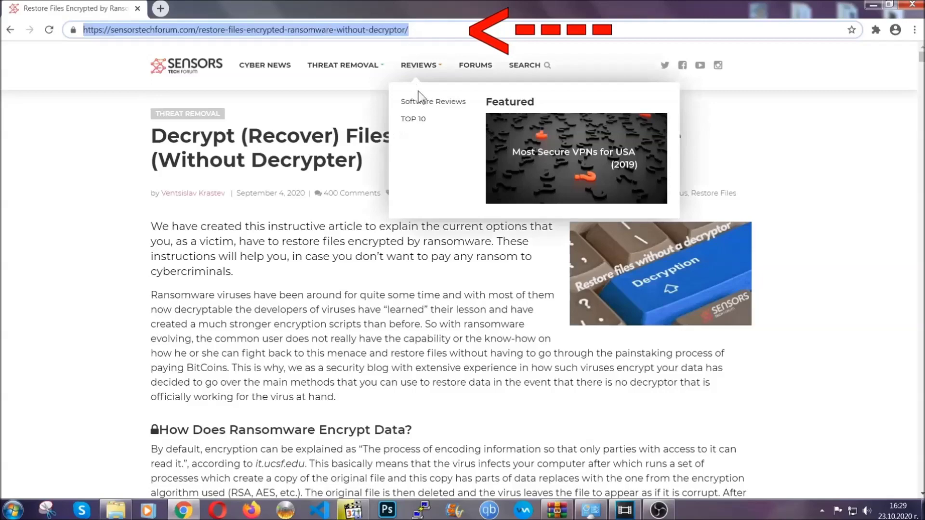
scroll(475, 263, "down", 4)
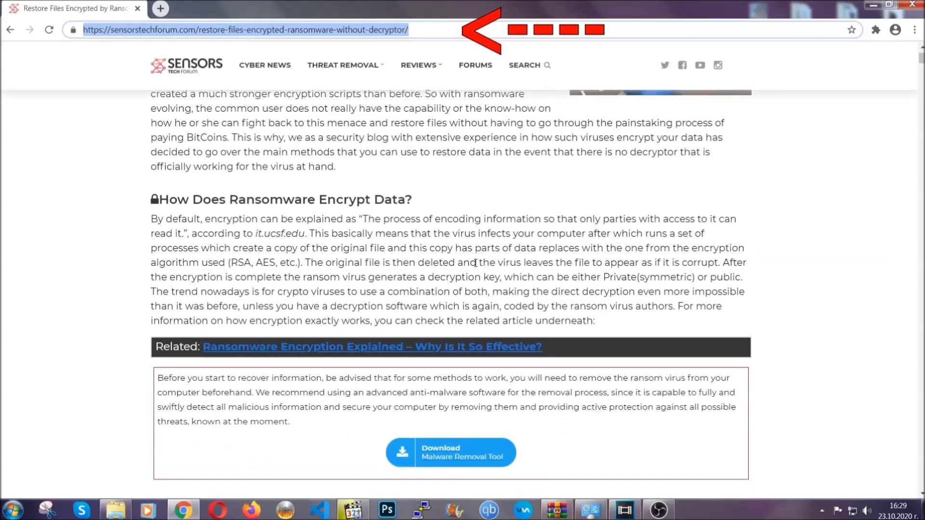
scroll(475, 263, "down", 5)
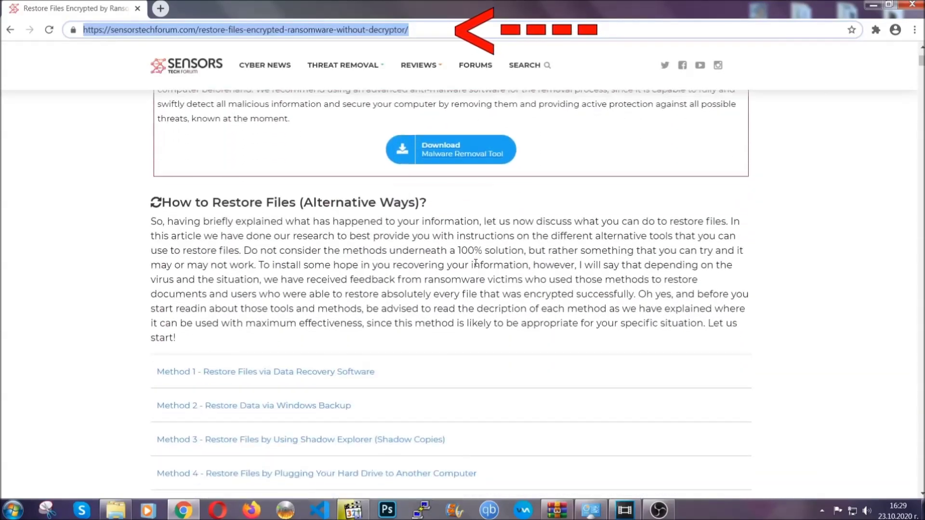
scroll(476, 262, "down", 1)
scroll(476, 265, "down", 2)
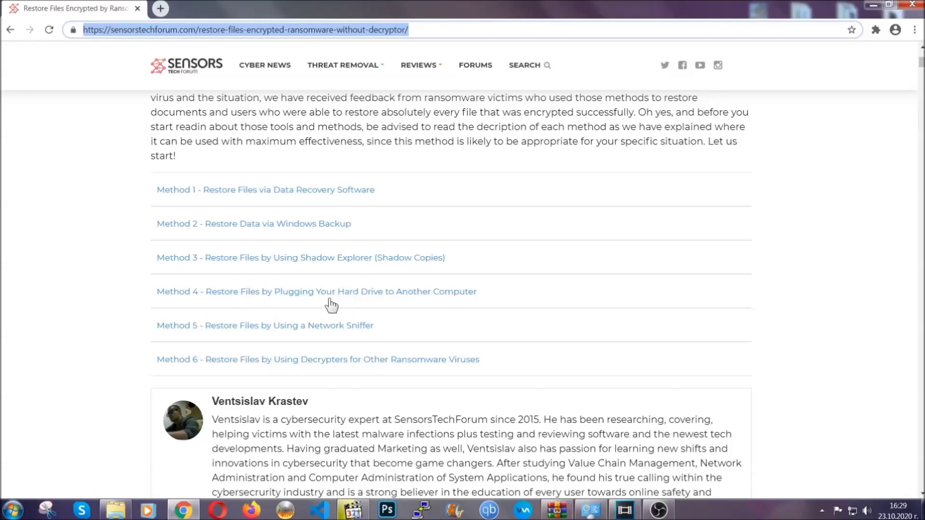
Expand the Method 2 Windows Backup section and review its summary table.
left_click(288, 223)
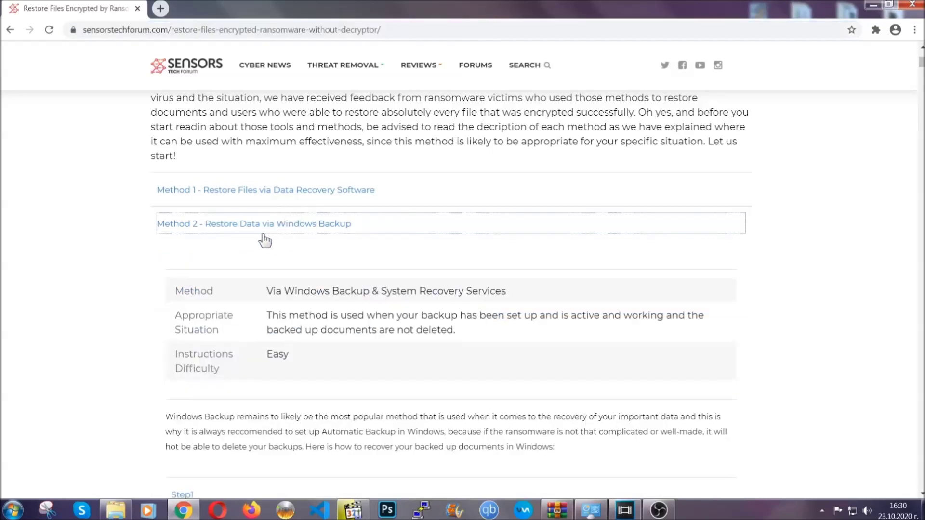
left_click_drag(267, 289, 325, 359)
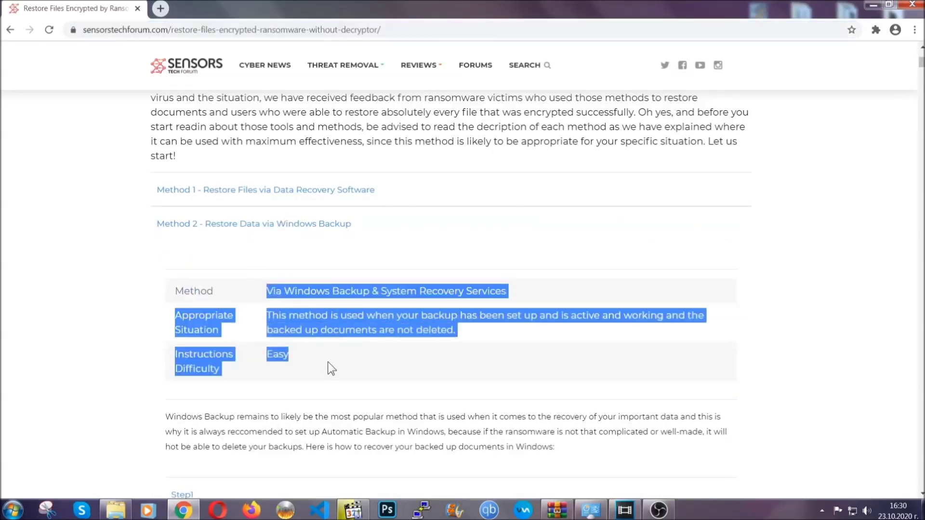
left_click(327, 363)
scroll(330, 359, "down", 4)
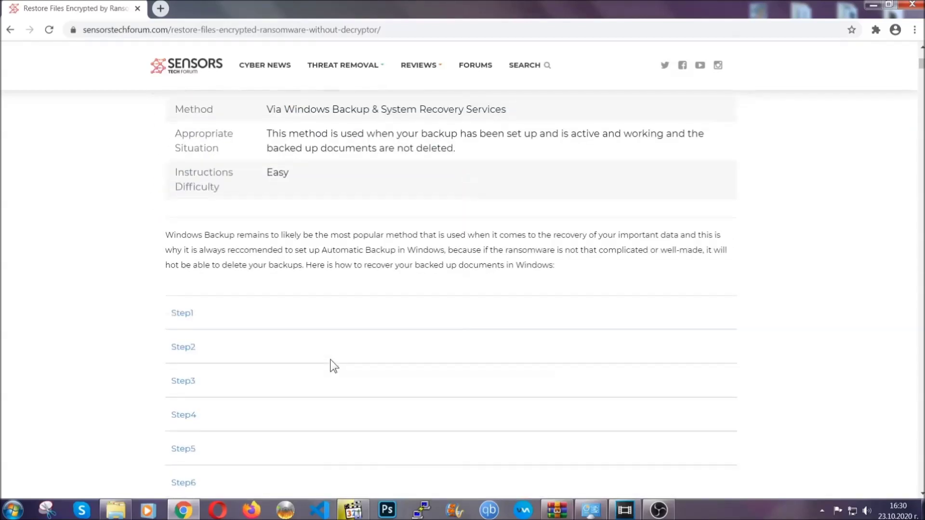
scroll(330, 359, "down", 1)
Expand Step1, Step2 and Step3 of Method 2, scroll back up, and minimize the browser.
left_click(188, 253)
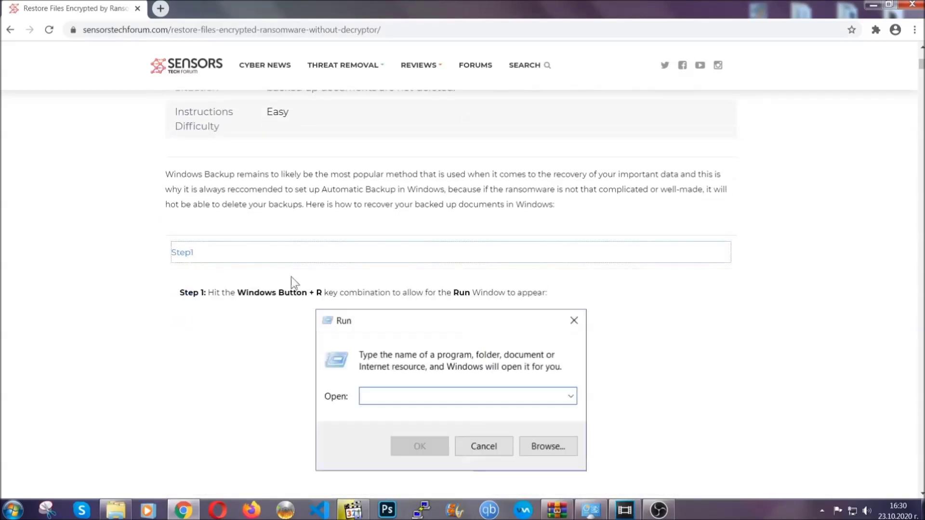
scroll(433, 300, "down", 5)
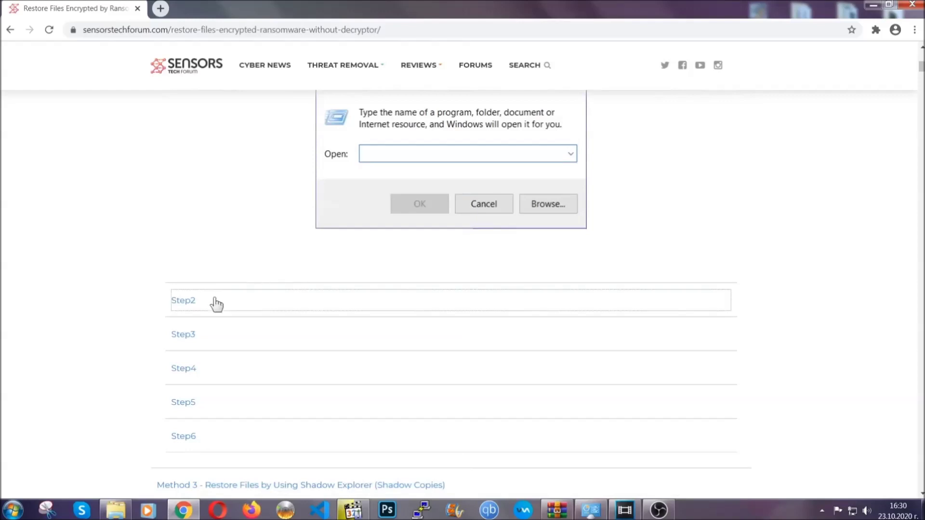
left_click(216, 304)
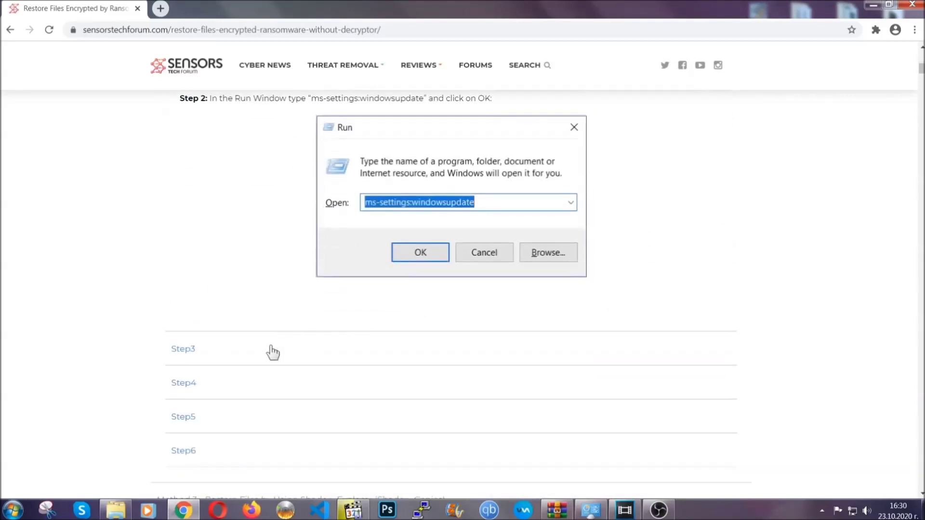
left_click(273, 353)
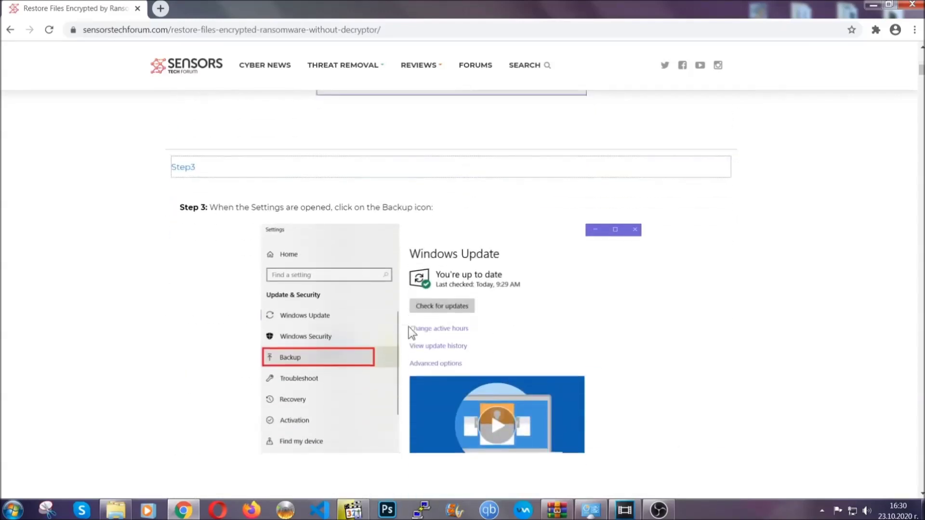
scroll(408, 327, "down", 3)
scroll(407, 329, "down", 2)
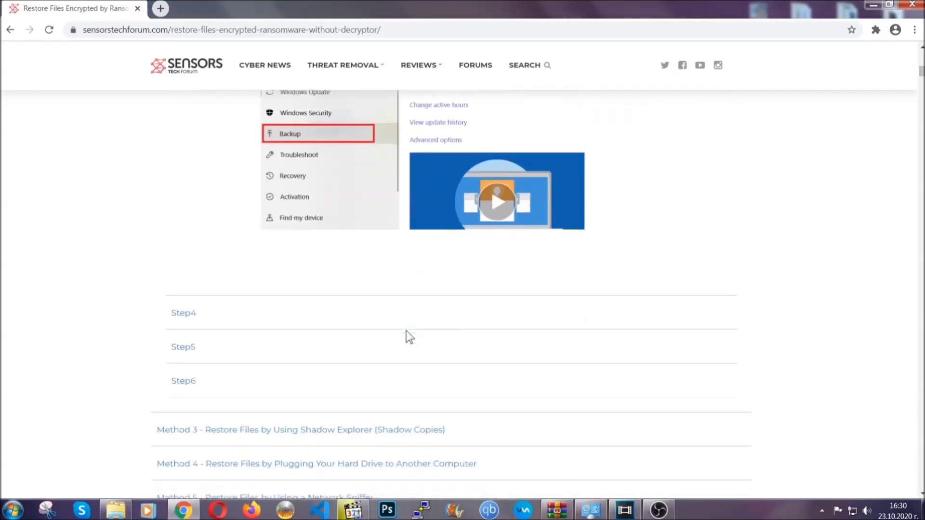
scroll(406, 332, "down", 8)
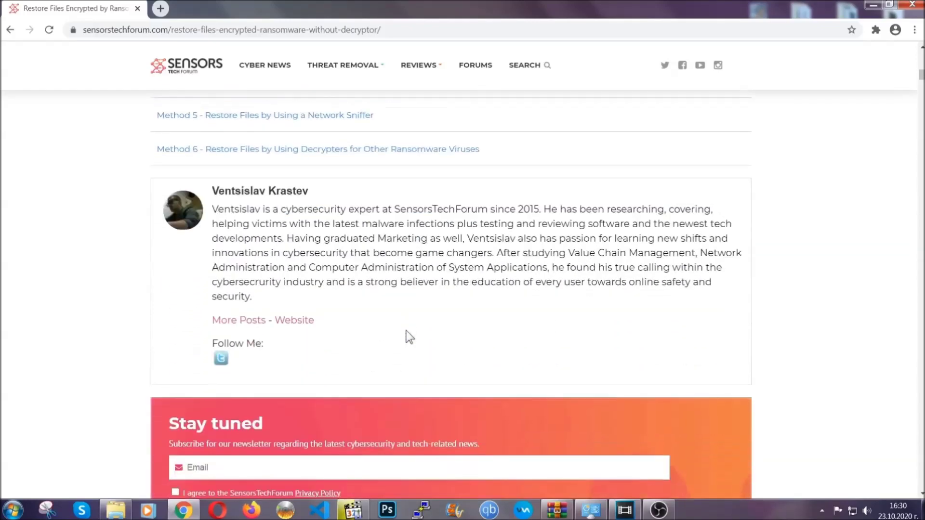
scroll(406, 333, "up", 20)
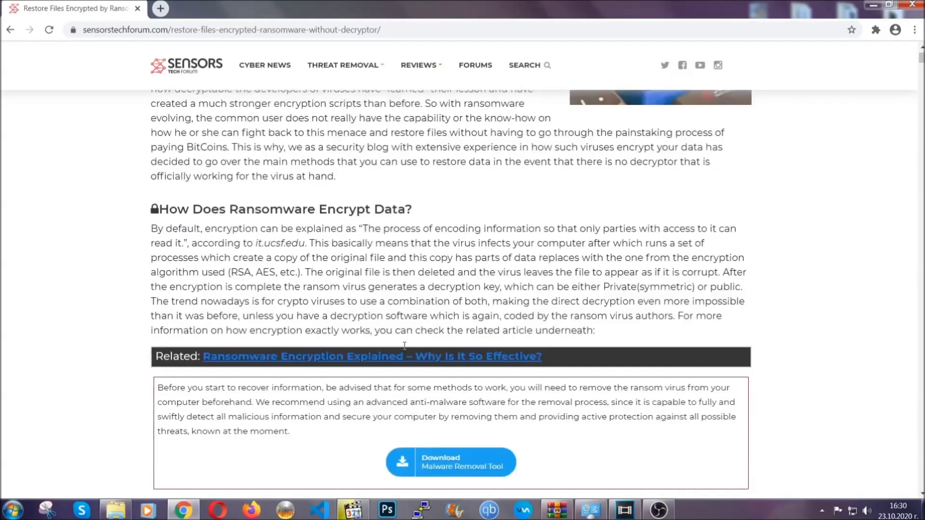
scroll(404, 346, "up", 5)
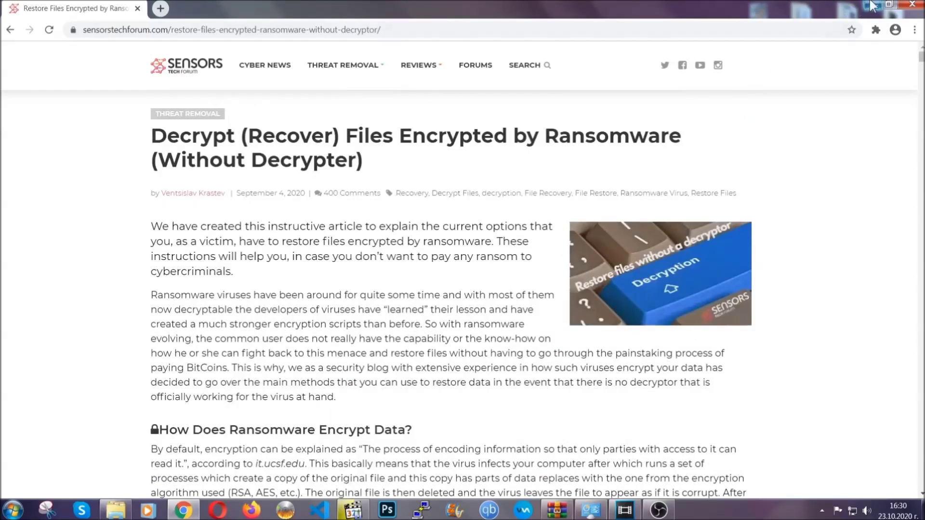
left_click(871, 4)
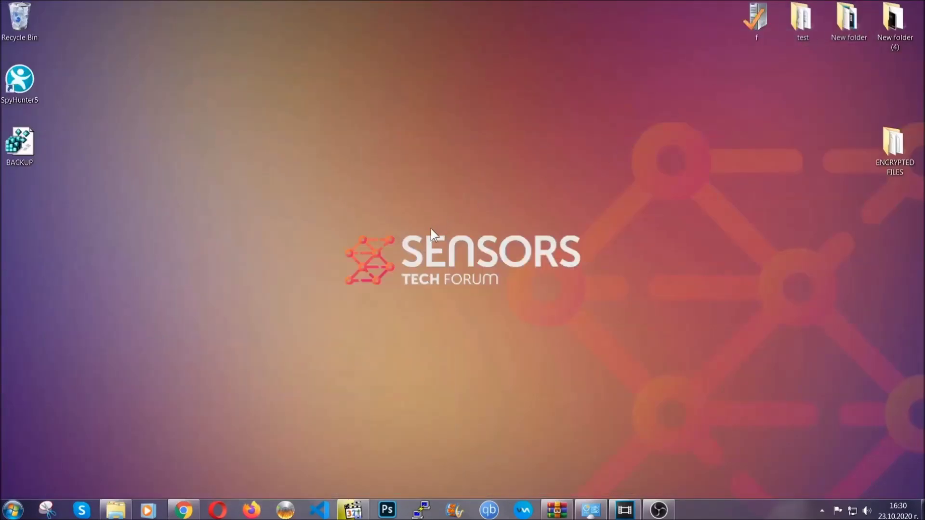